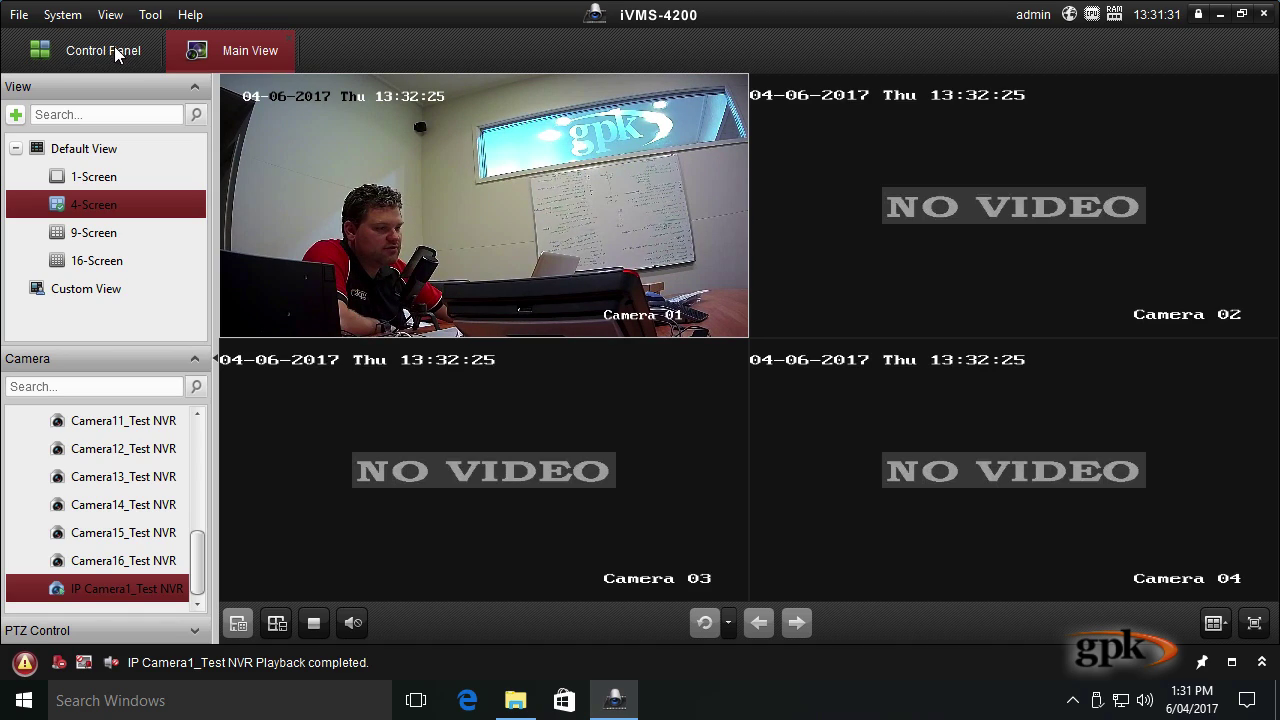
# Close and reopen the Control Panel, and open Remote Playback from it
pyautogui.click(85, 49)
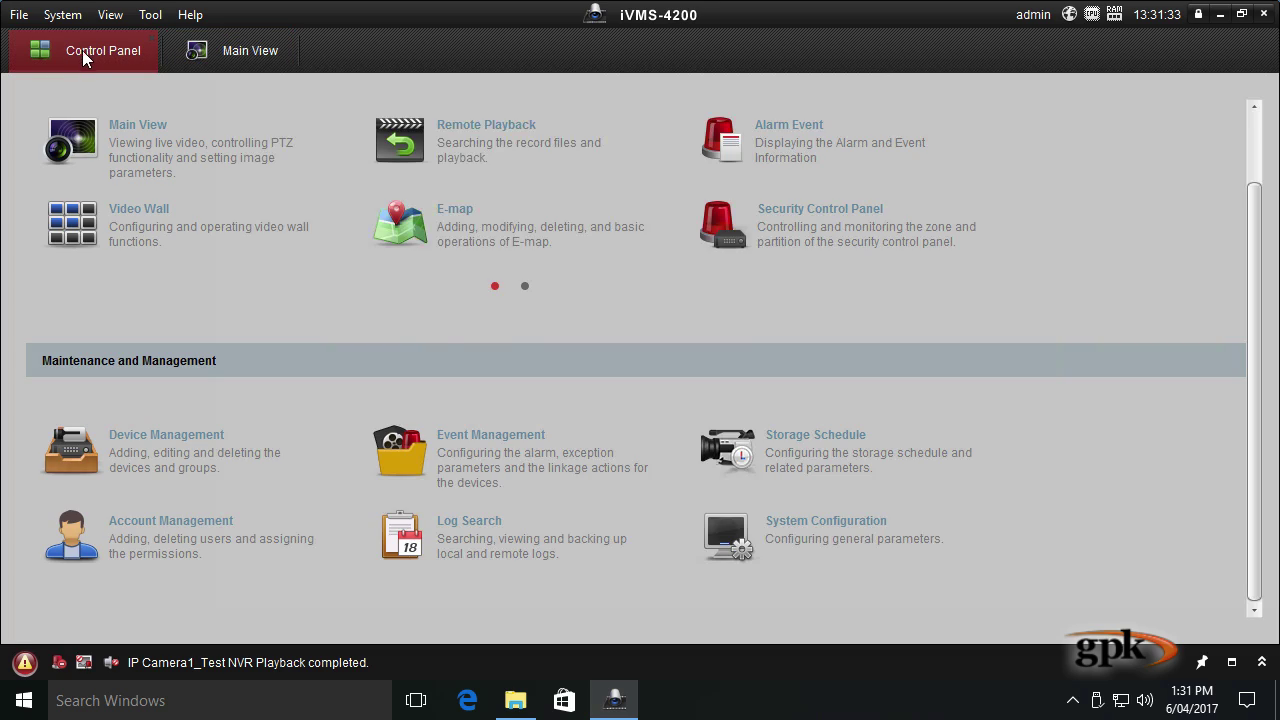
pyautogui.click(151, 37)
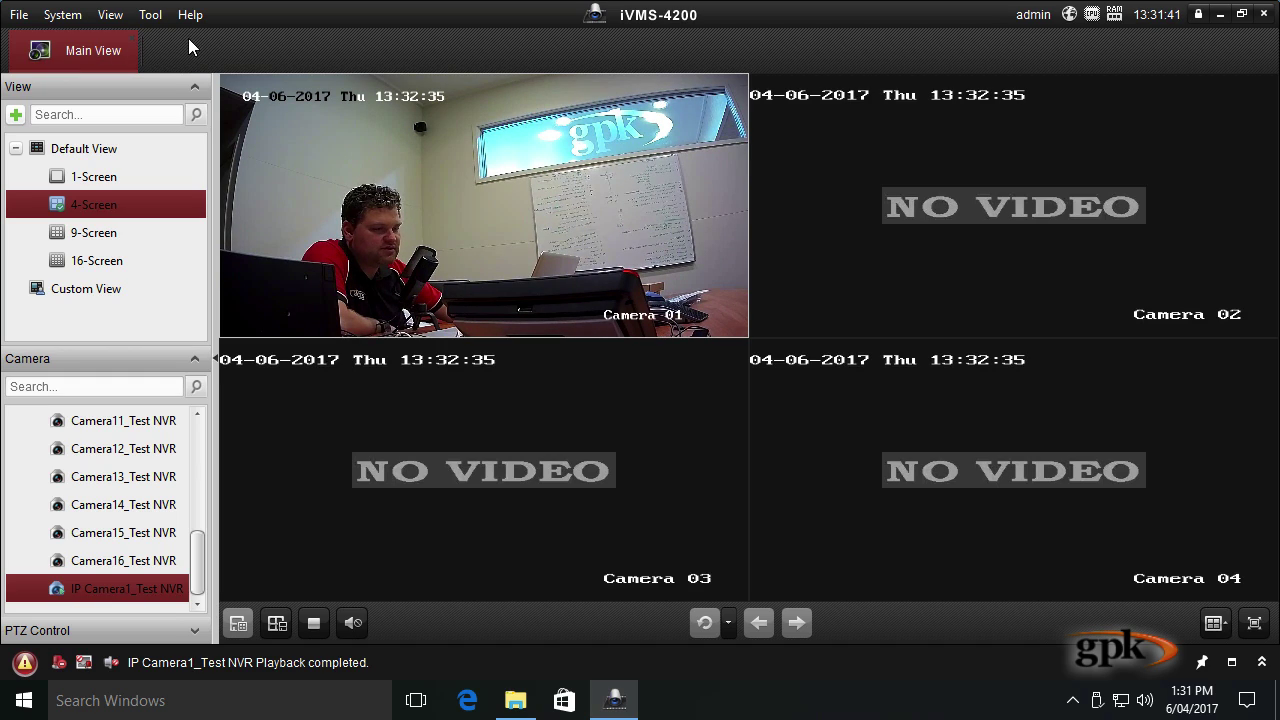
pyautogui.click(126, 19)
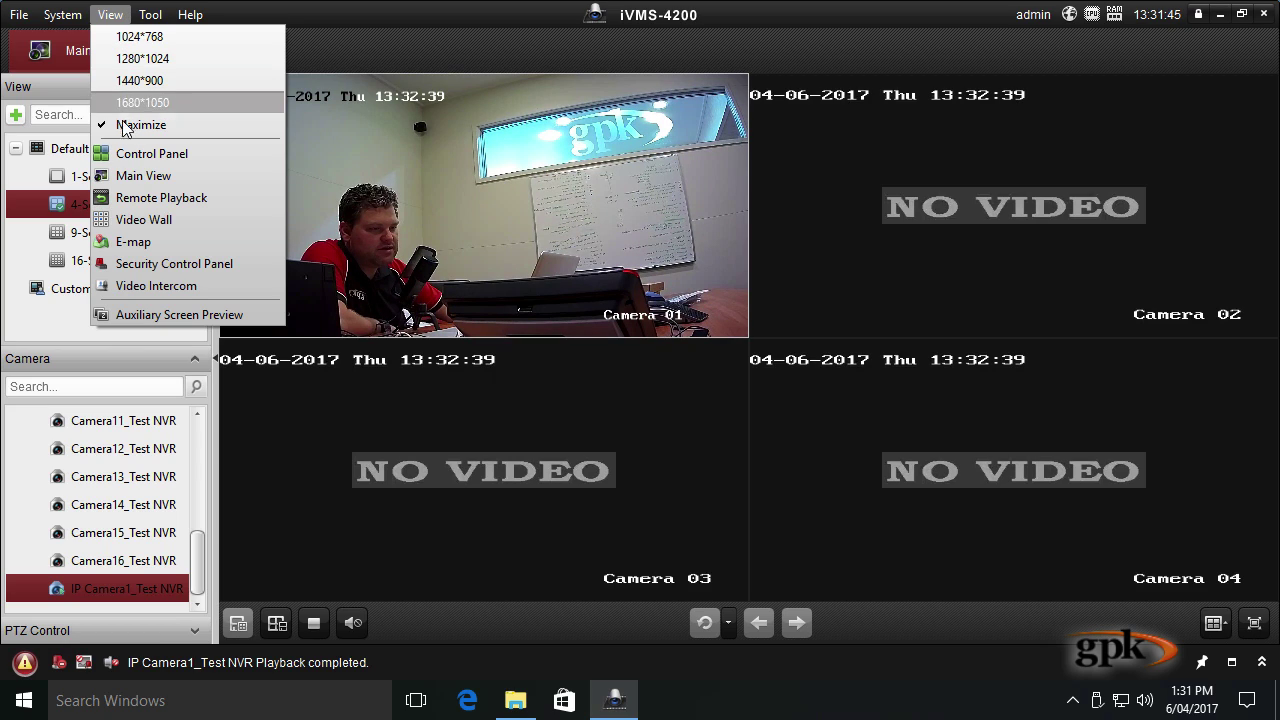
pyautogui.click(165, 154)
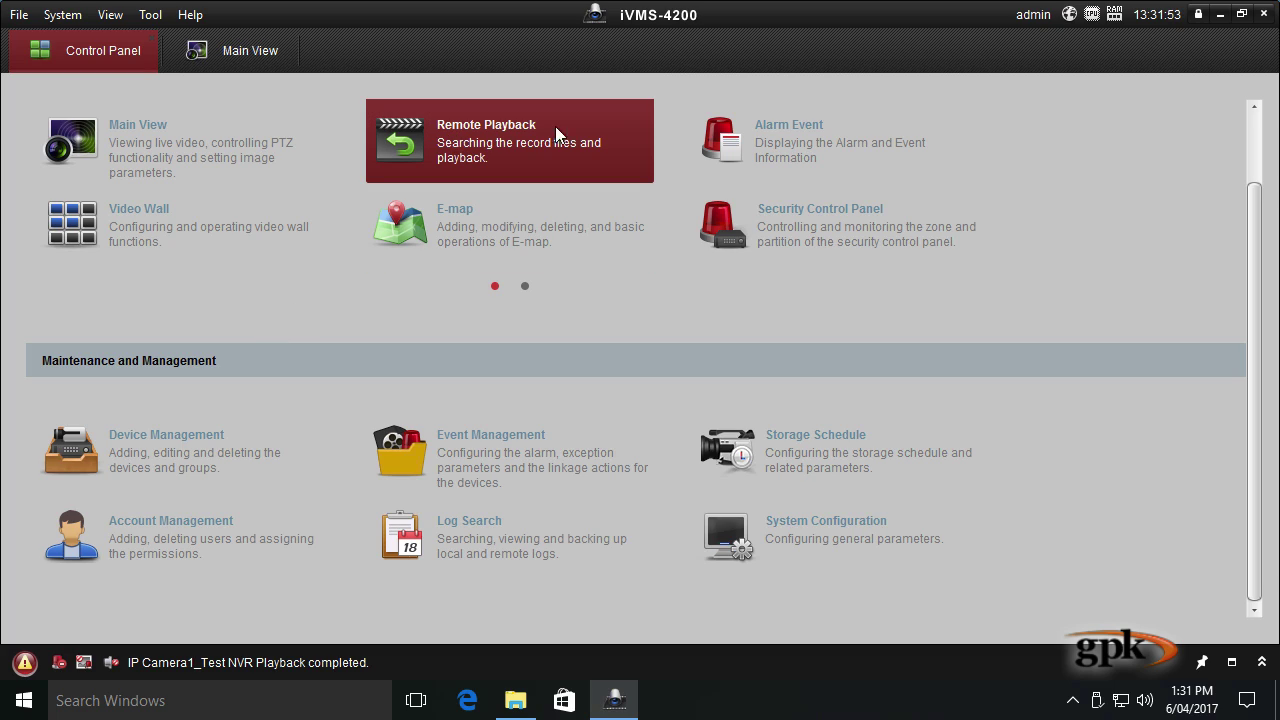
pyautogui.click(617, 160)
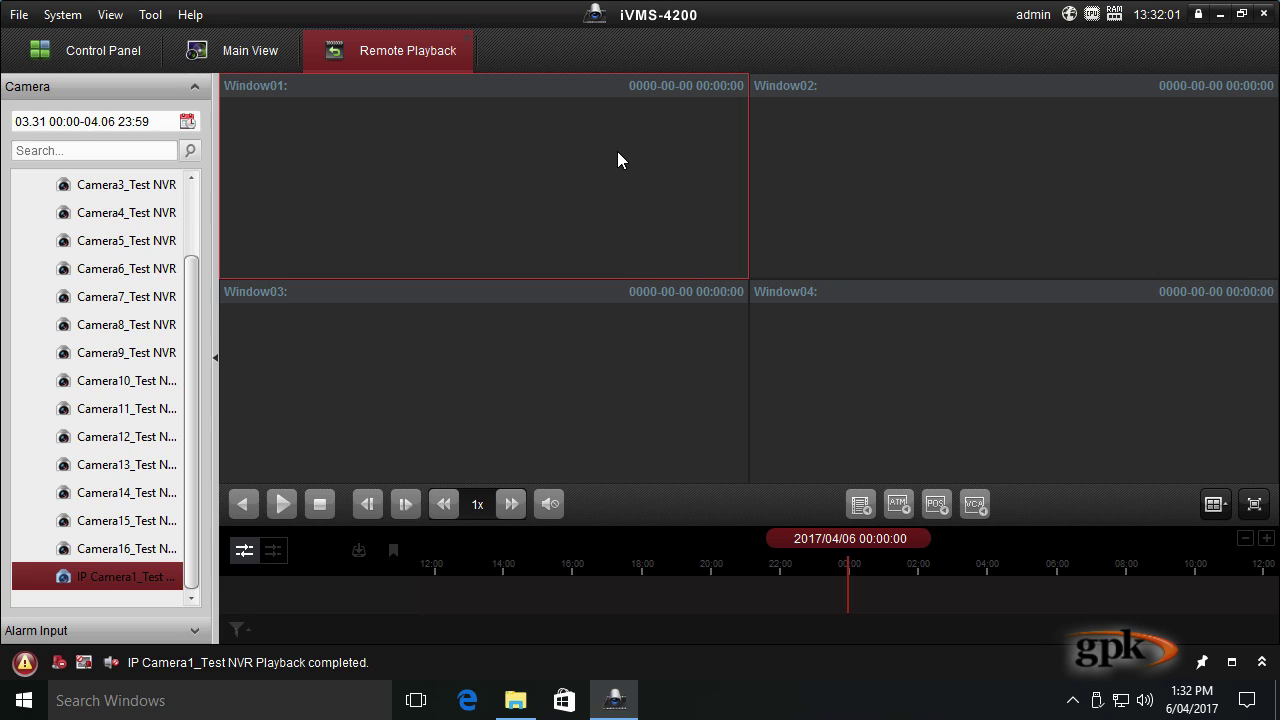
# Start playing back the recordings of the IP Camera1_Test NVR camera and enlarge its window to fill the playback area
pyautogui.moveTo(198, 332); pyautogui.dragTo(231, 257)
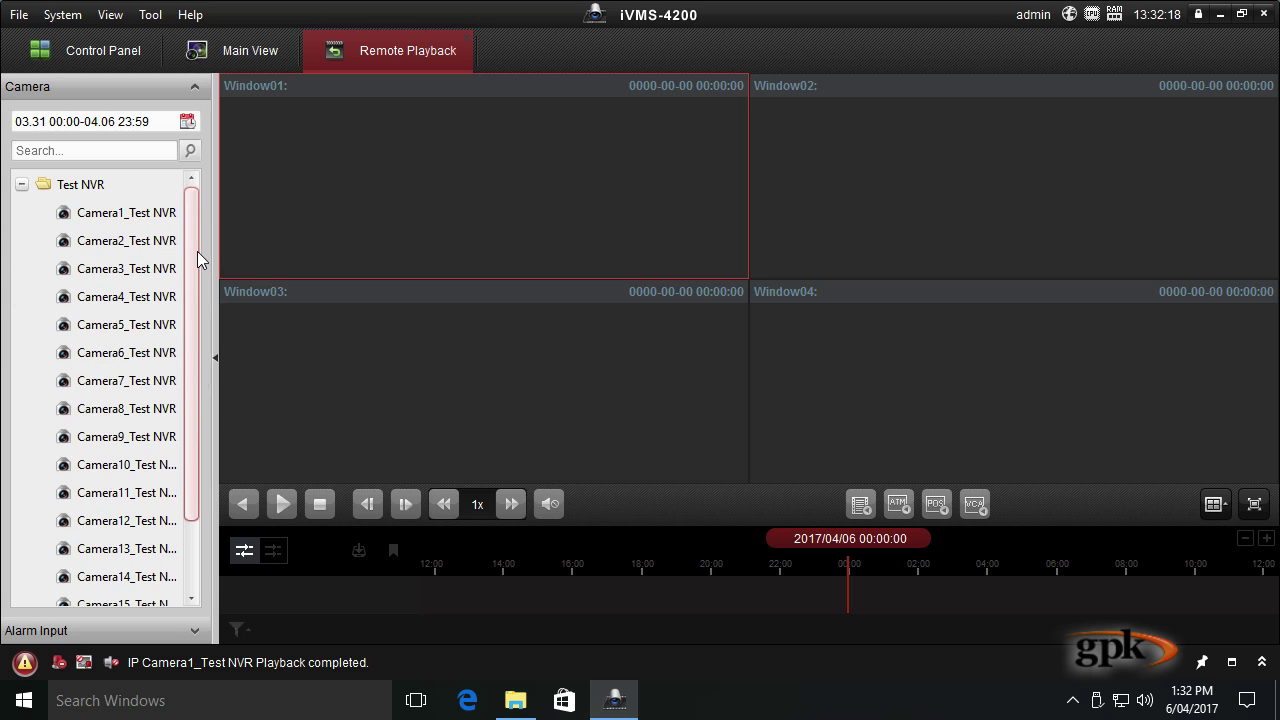
pyautogui.moveTo(196, 248); pyautogui.dragTo(200, 354)
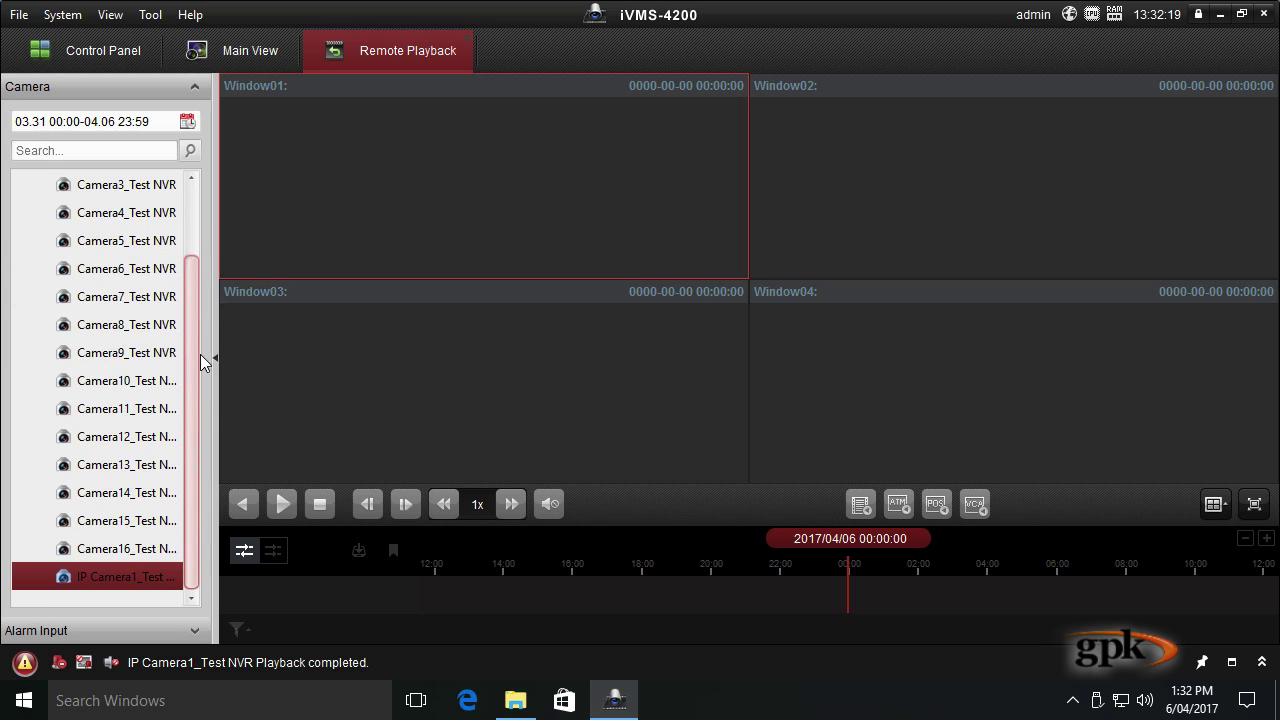
pyautogui.doubleClick(110, 583)
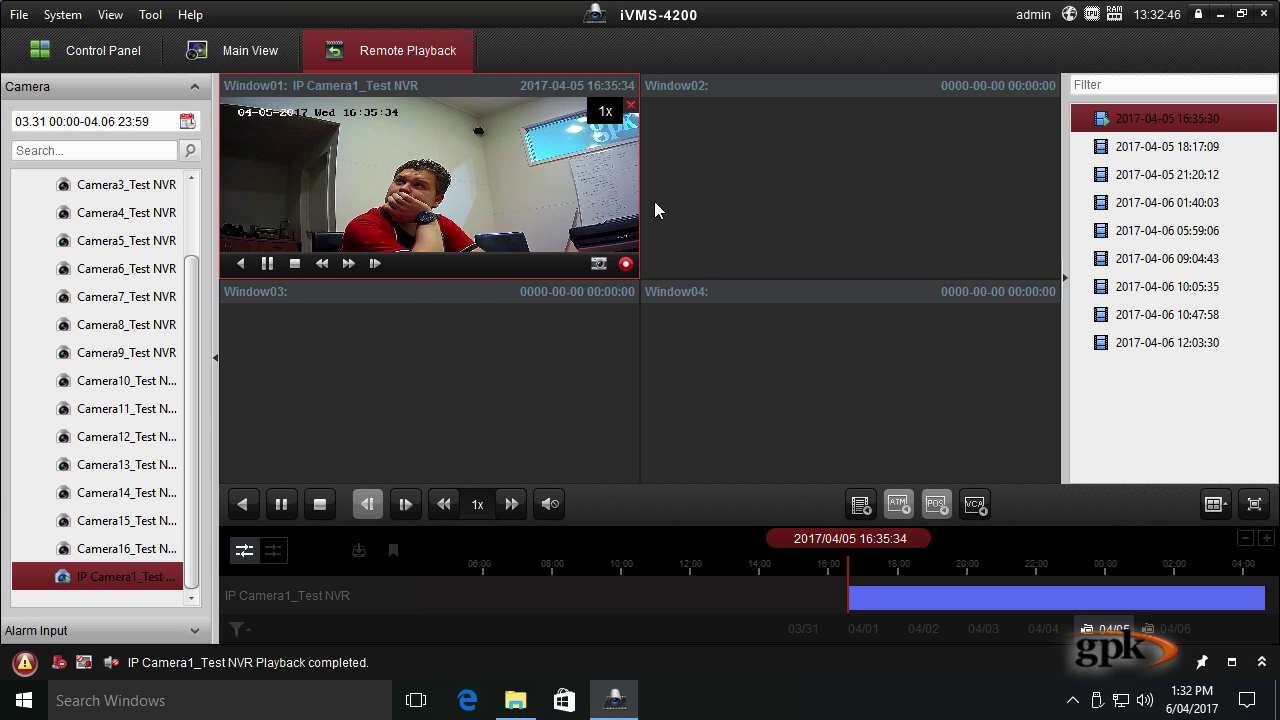
pyautogui.doubleClick(426, 174)
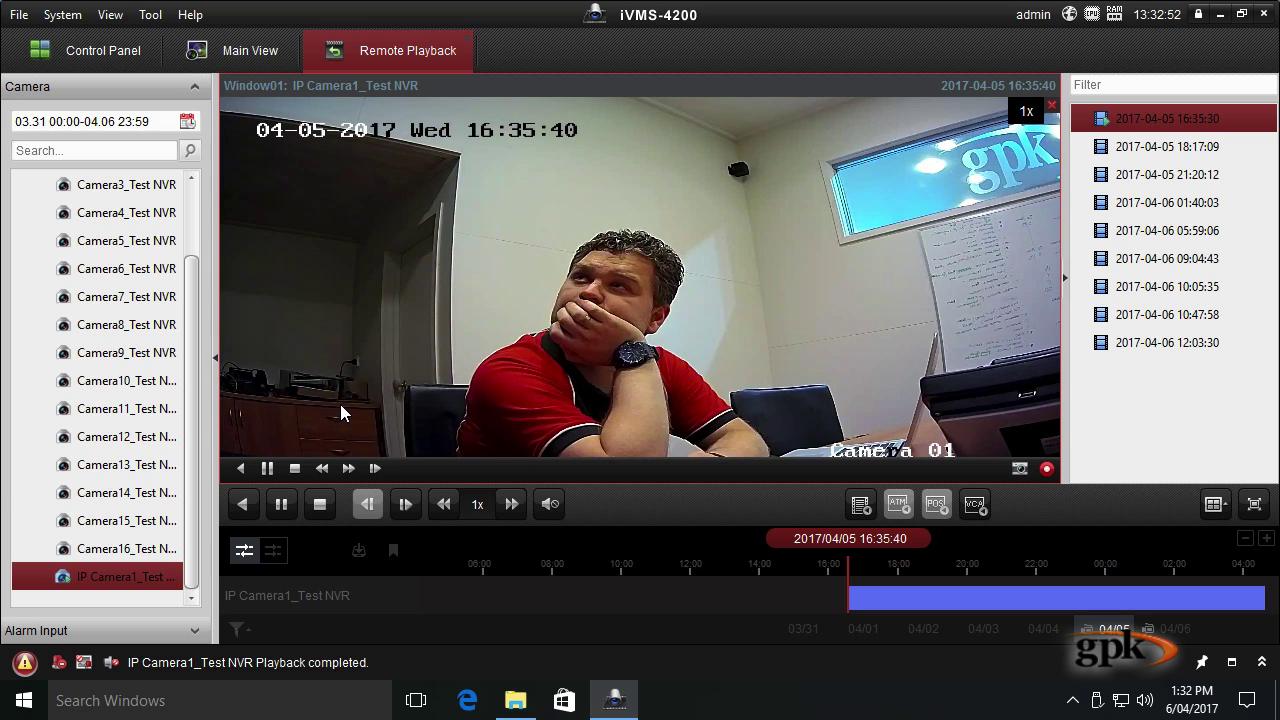
# Pause and resume the recording, and raise its playback speed to 16x
pyautogui.click(281, 504)
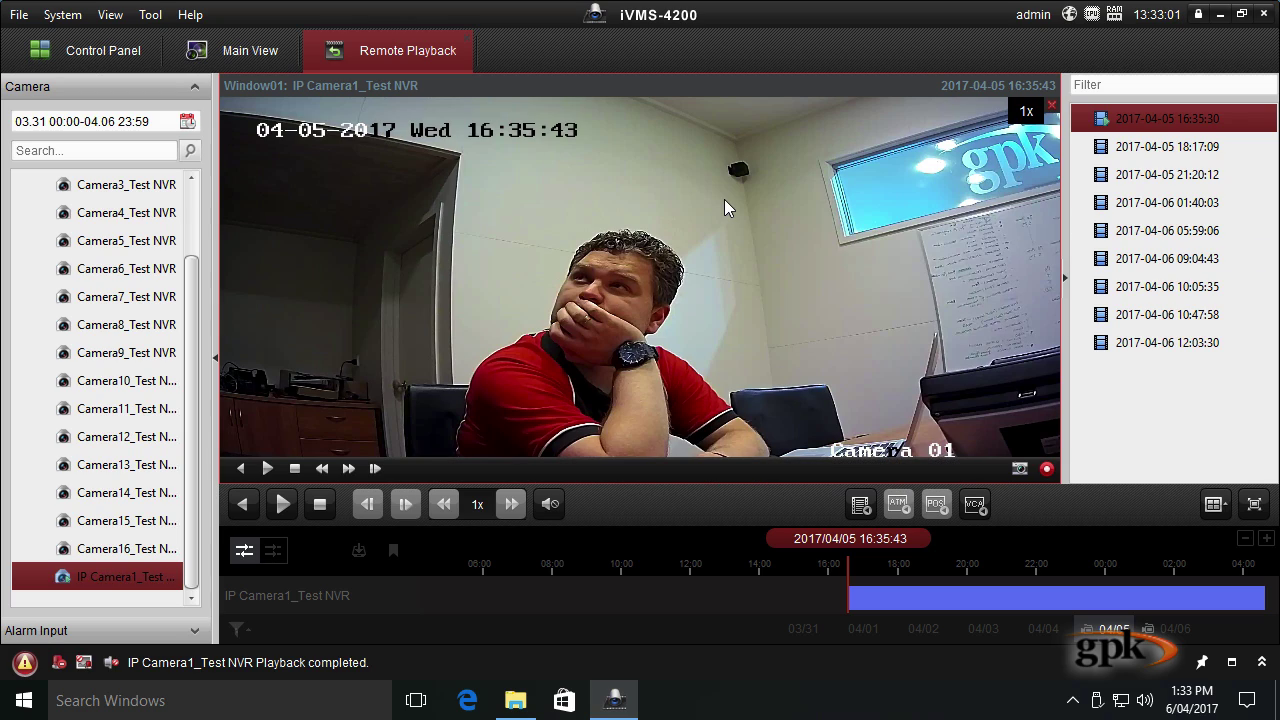
pyautogui.click(282, 504)
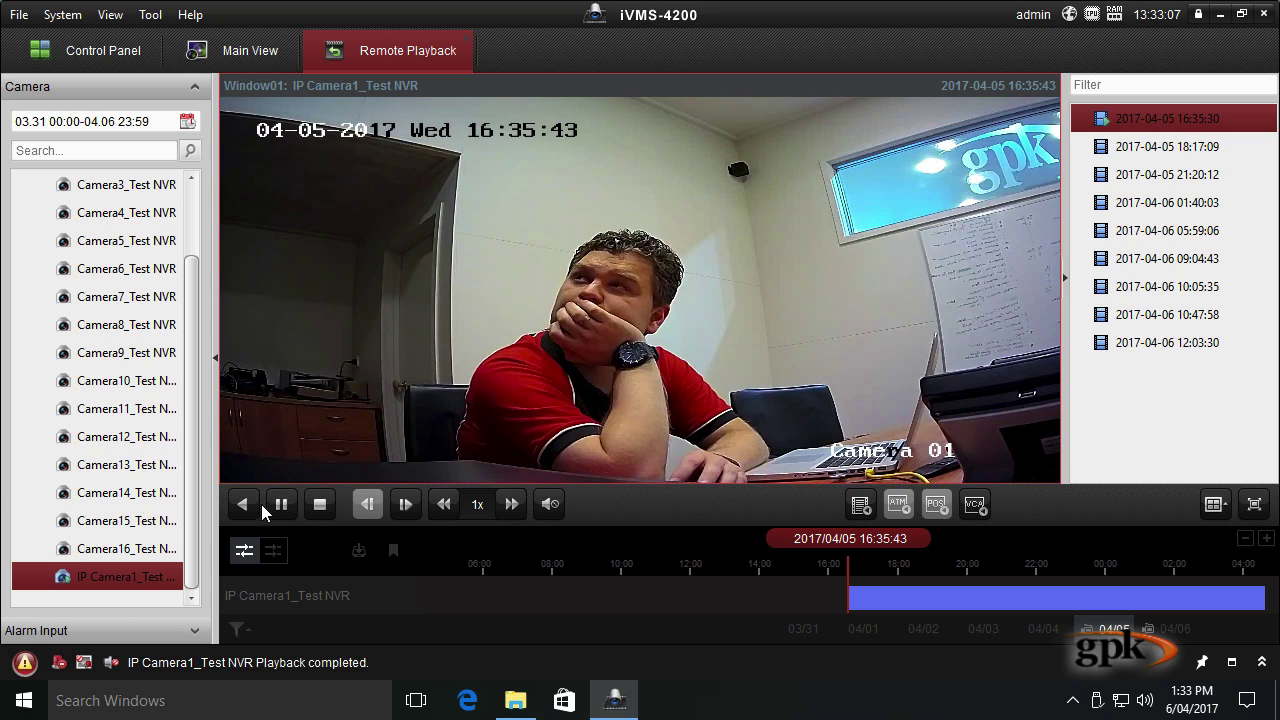
pyautogui.click(513, 506)
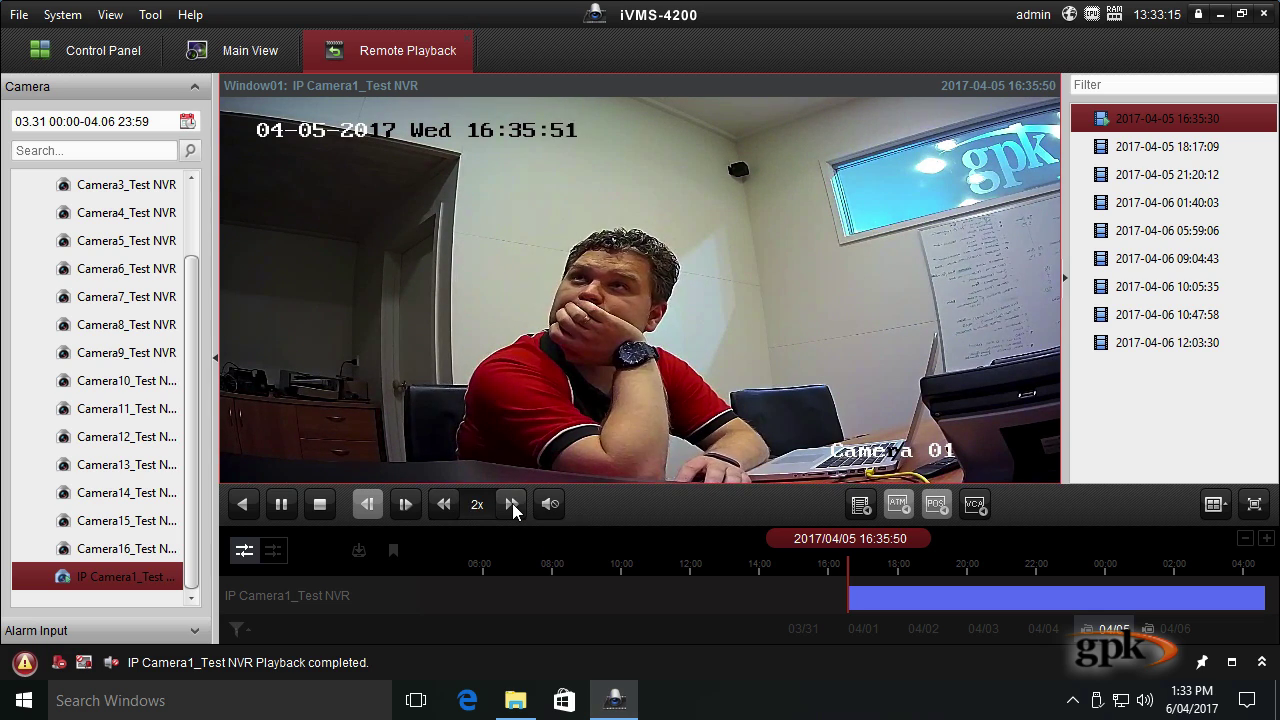
pyautogui.click(513, 506)
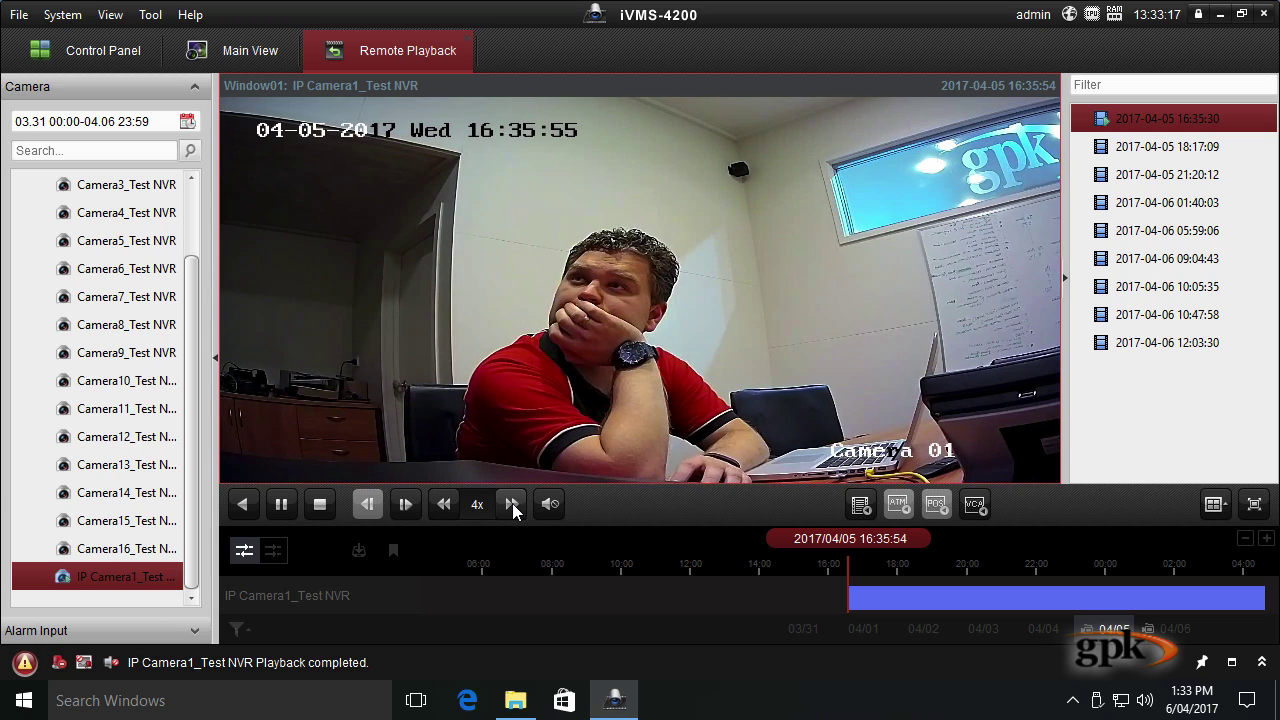
pyautogui.click(513, 506)
pyautogui.click(513, 506)
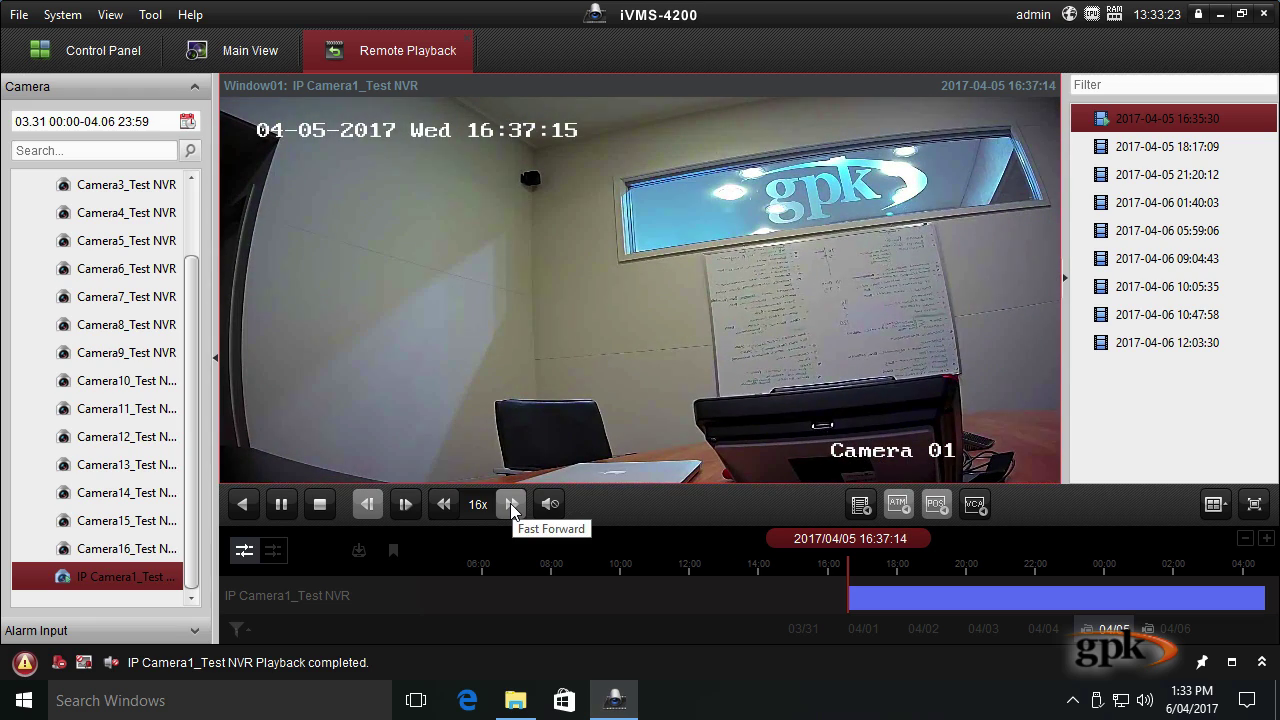
# Pause and resume the recording, and slow its playback speed down to 1/16x
pyautogui.click(281, 506)
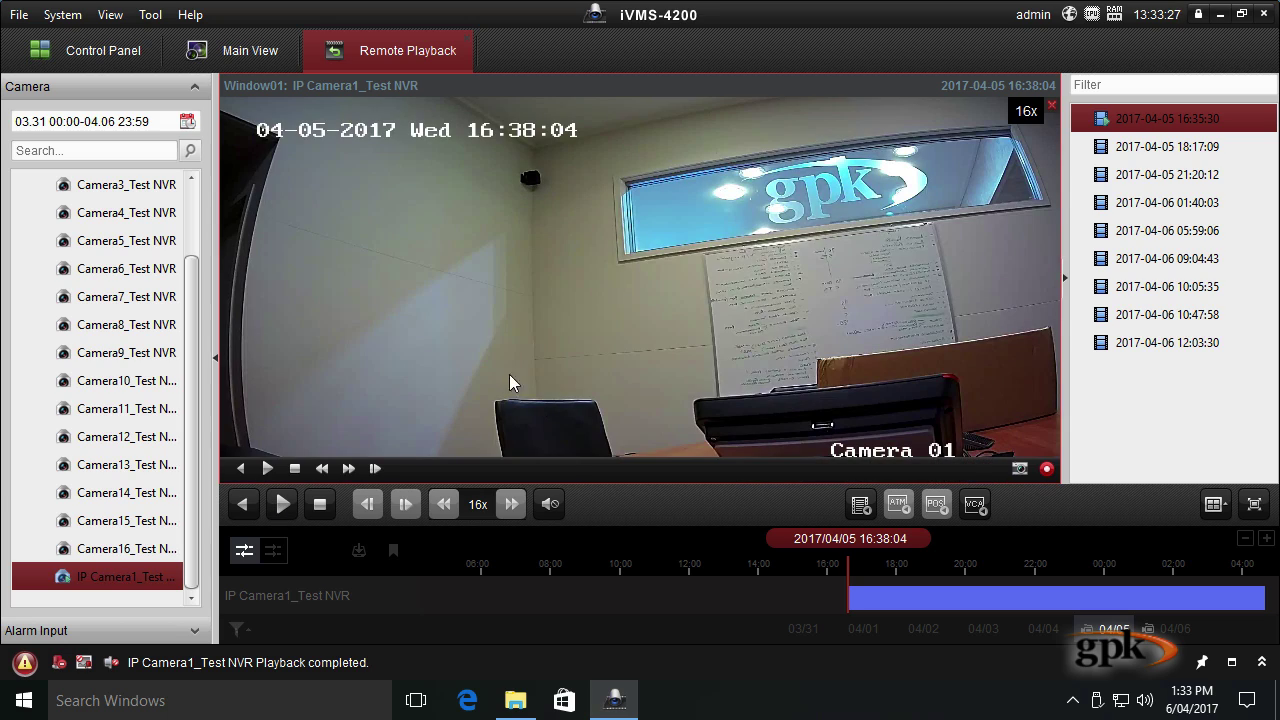
pyautogui.click(281, 504)
pyautogui.click(443, 504)
pyautogui.click(443, 504)
pyautogui.click(443, 504)
pyautogui.click(443, 504)
pyautogui.click(443, 504)
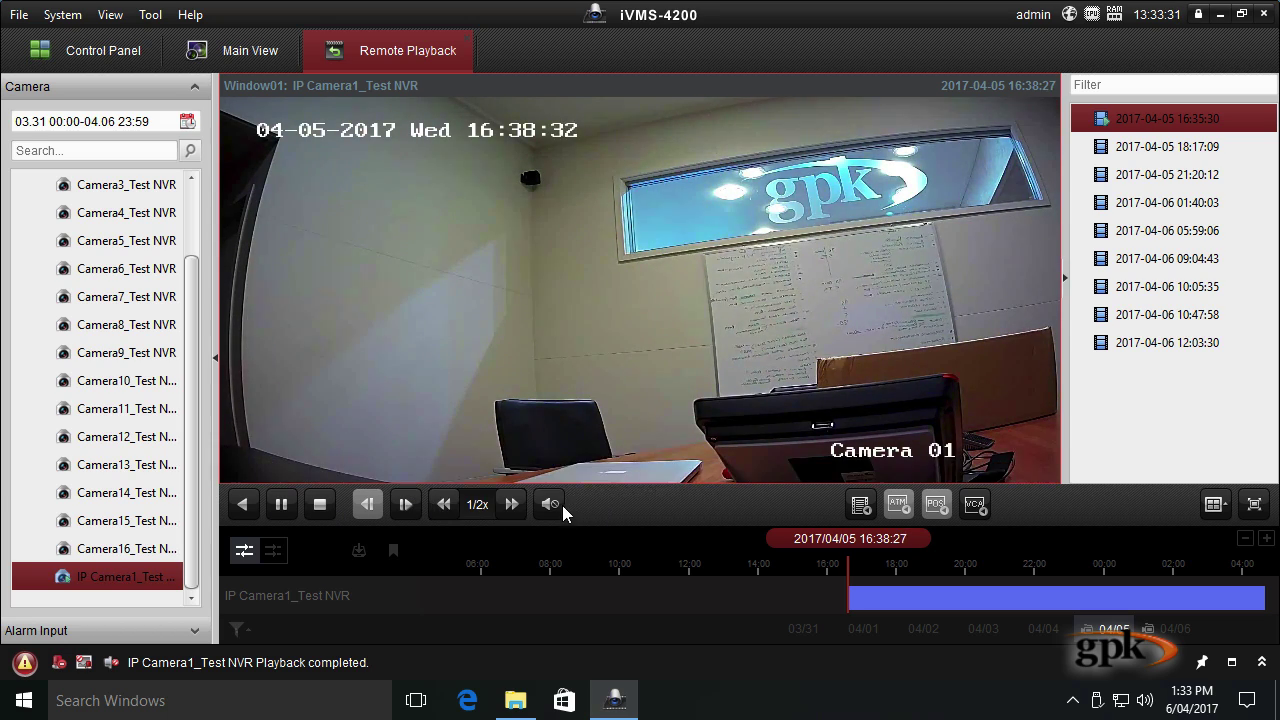
pyautogui.click(443, 504)
pyautogui.click(443, 504)
pyautogui.click(443, 504)
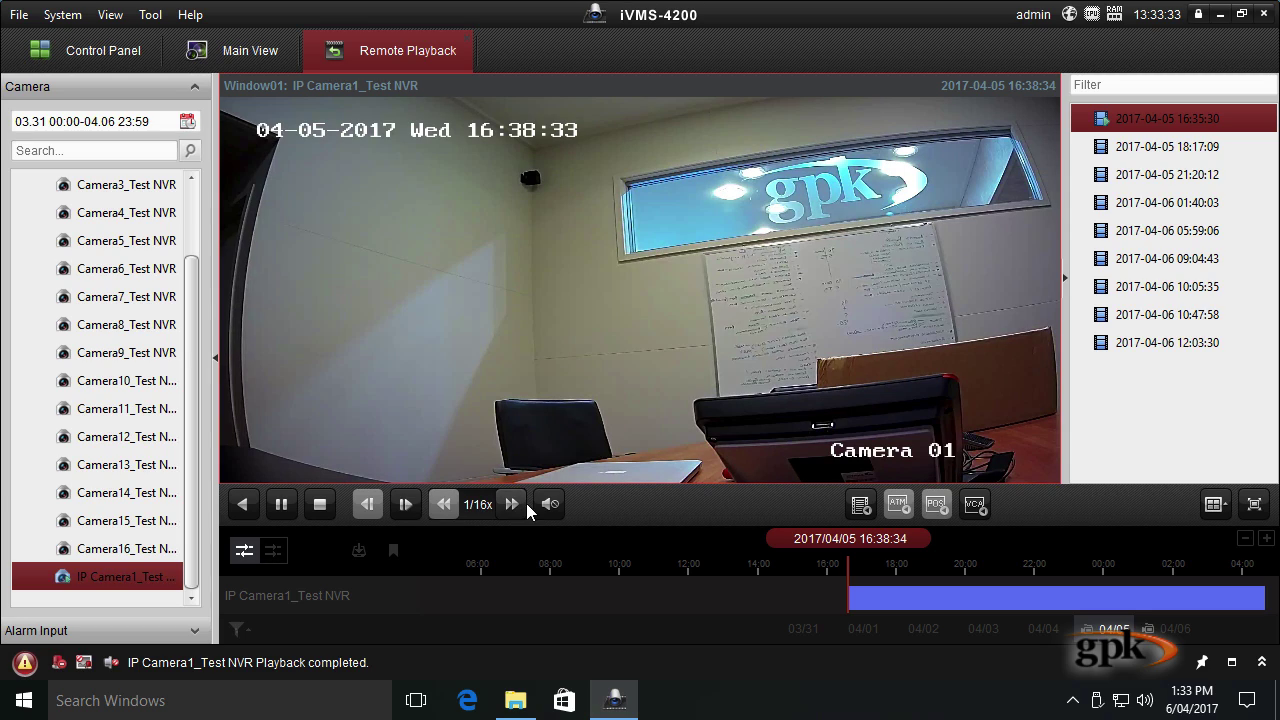
# Return the playback speed to 1x and pause the recording
pyautogui.click(511, 504)
pyautogui.click(511, 504)
pyautogui.click(511, 504)
pyautogui.click(511, 504)
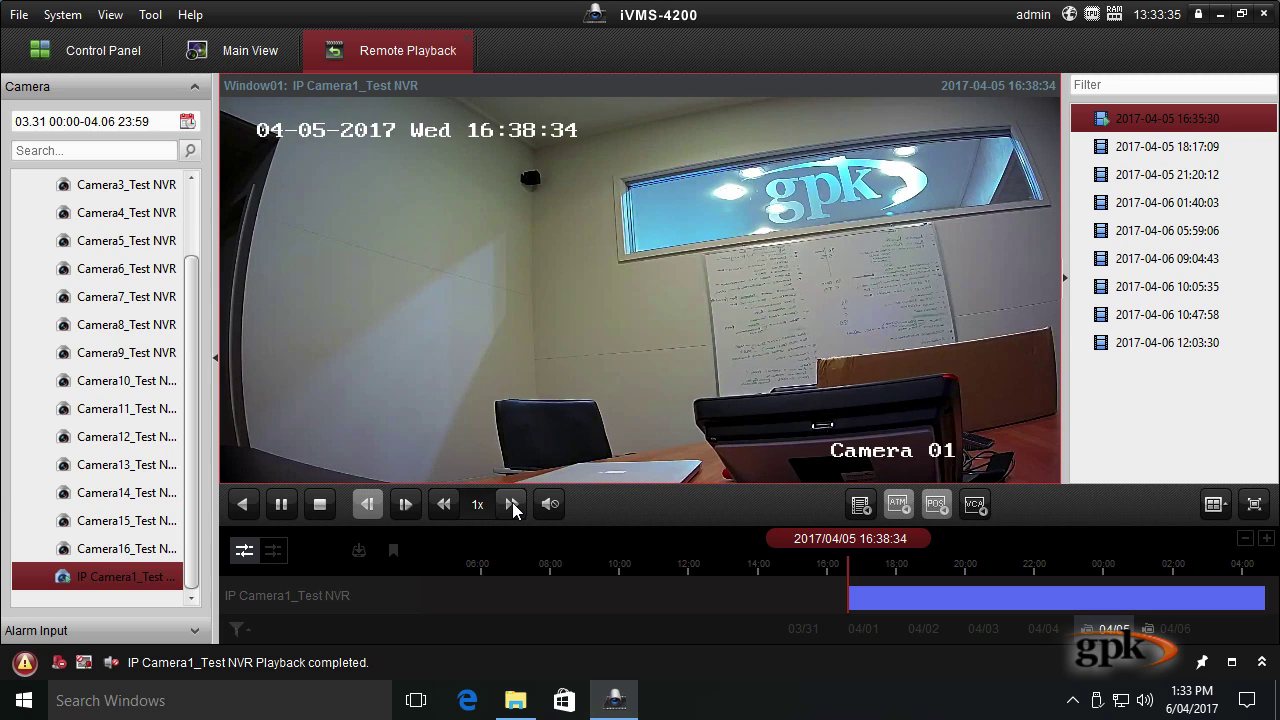
pyautogui.click(281, 503)
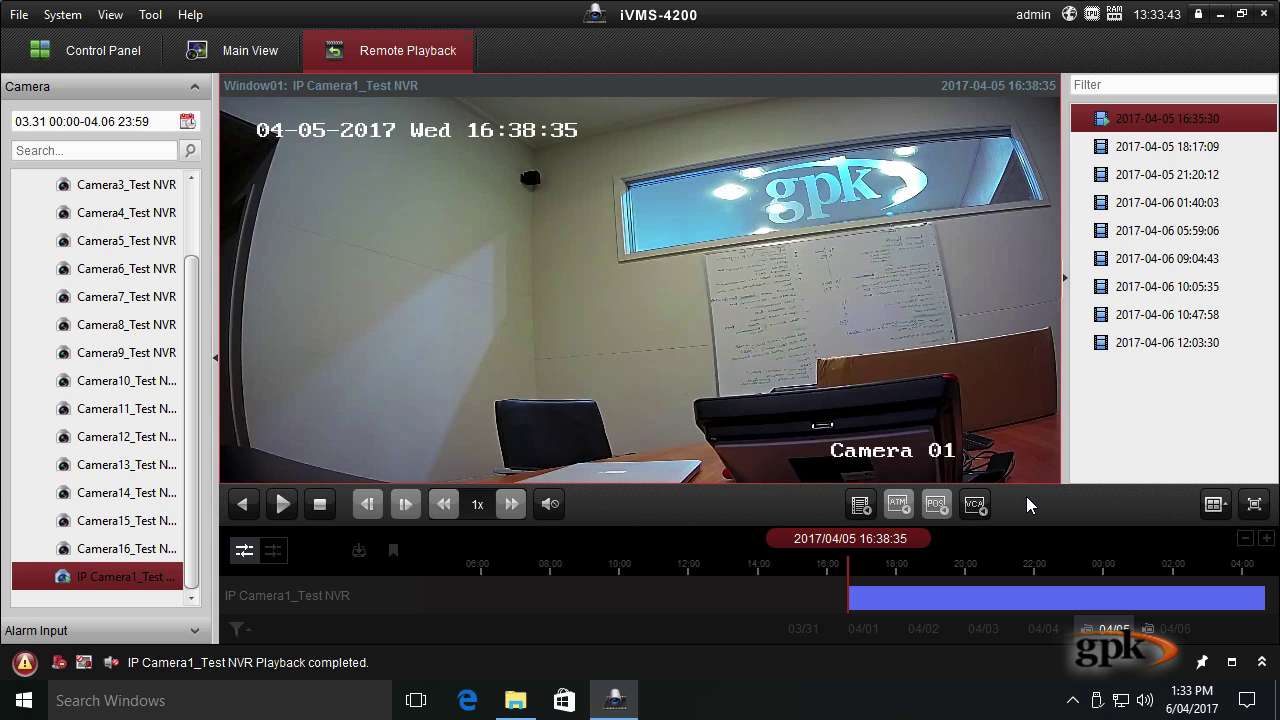
# View the recording in full screen, play it for a few seconds, pause it and quit full screen
pyautogui.click(1256, 508)
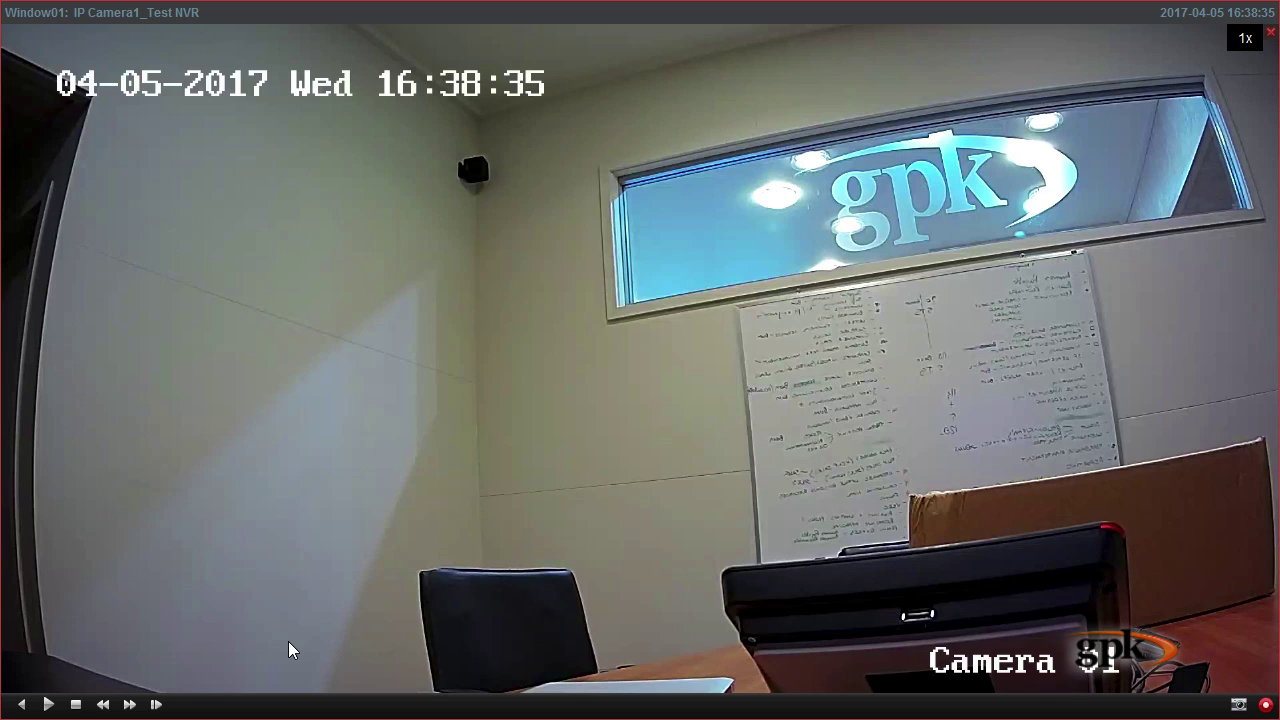
pyautogui.click(49, 705)
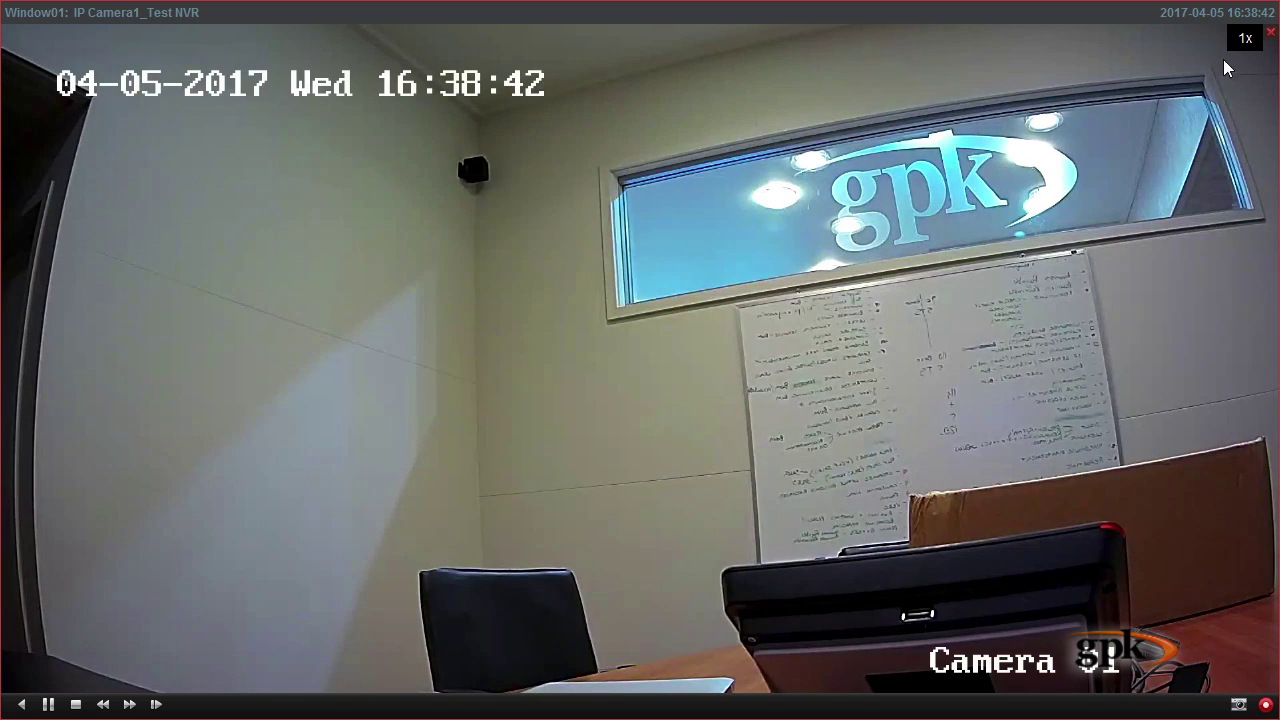
pyautogui.click(49, 705)
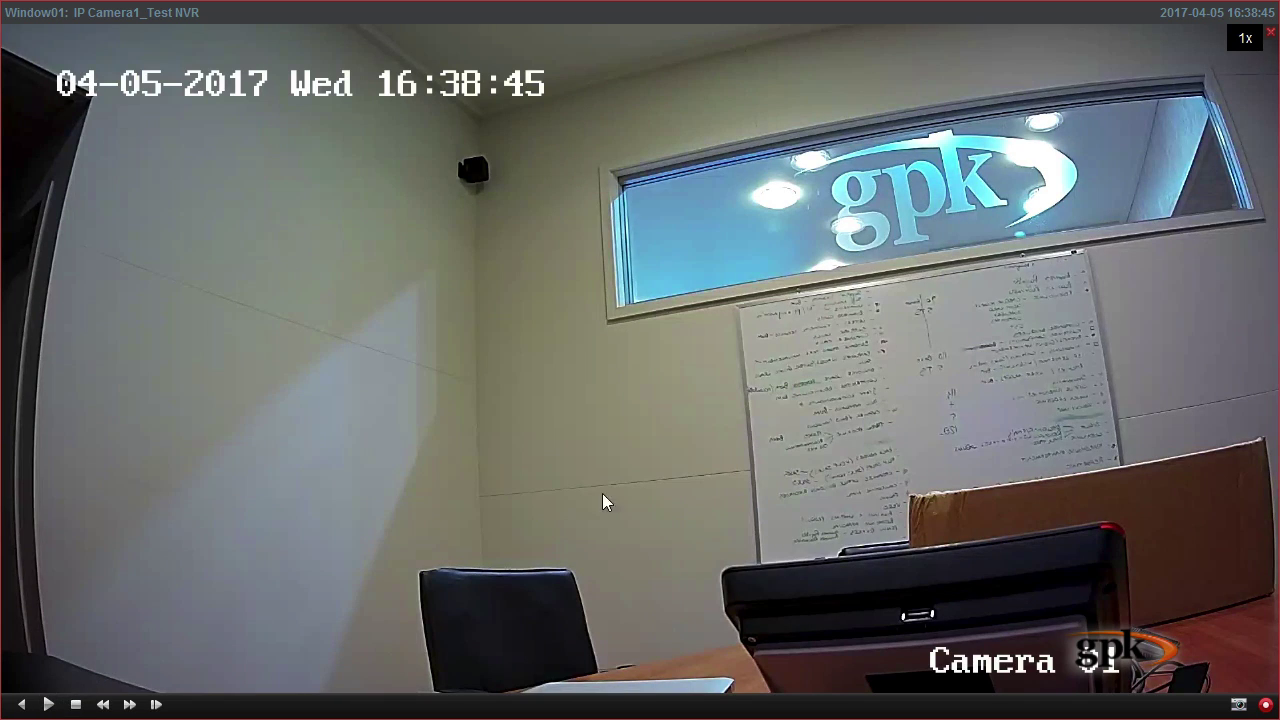
pyautogui.rightClick(882, 270)
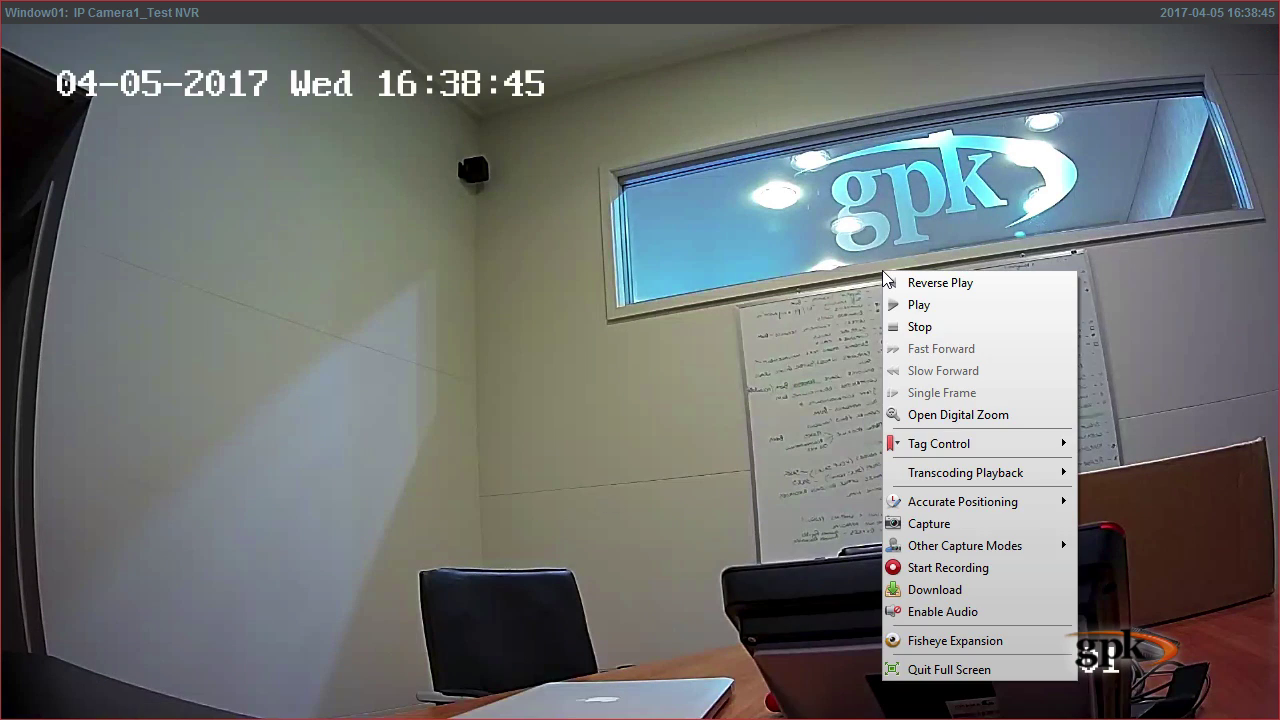
pyautogui.click(906, 672)
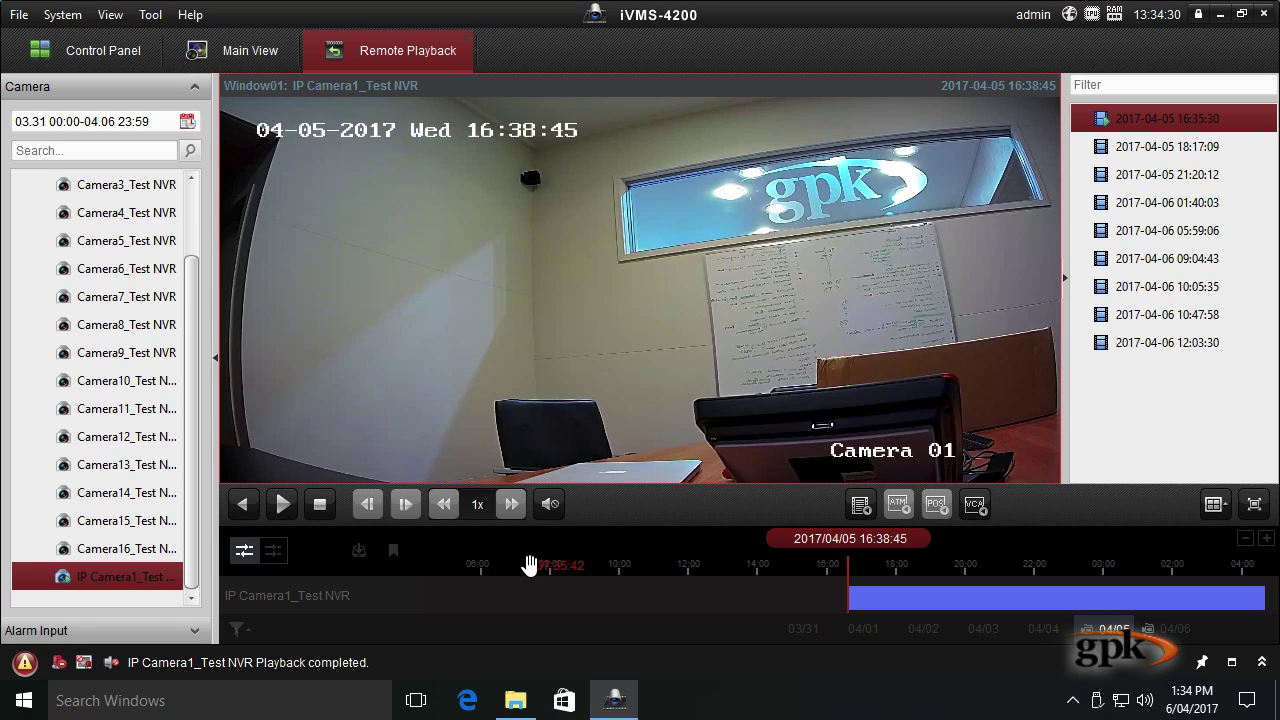
# Scrub the timeline back to the recording's start and forward to about 09:54 on 2017/04/06, and pause the playback
pyautogui.moveTo(529, 566); pyautogui.dragTo(749, 554)
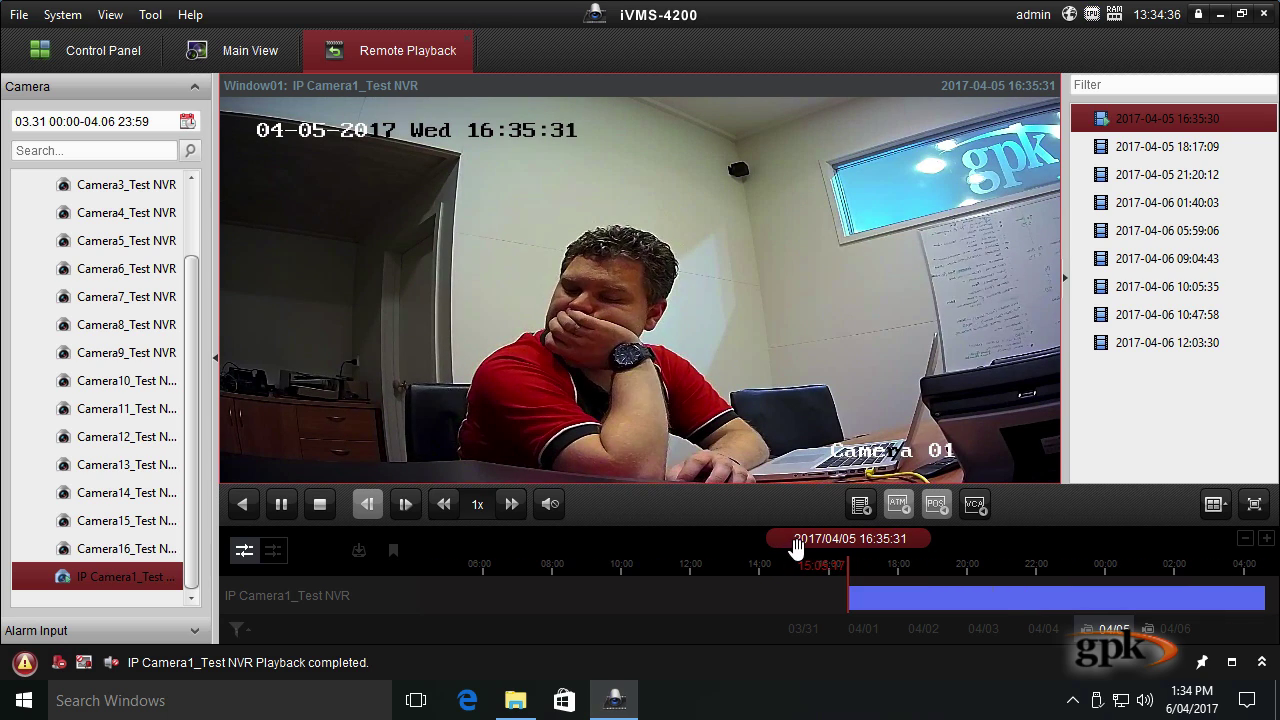
pyautogui.click(281, 503)
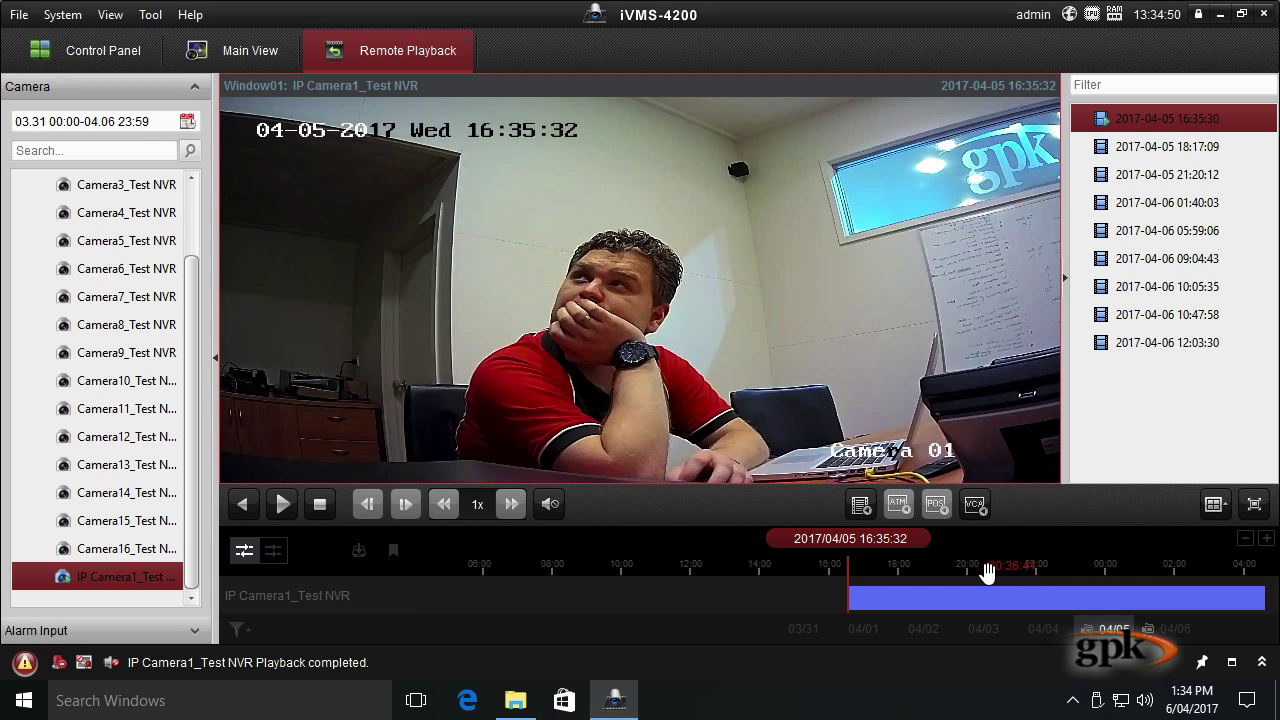
pyautogui.moveTo(983, 568); pyautogui.dragTo(877, 566)
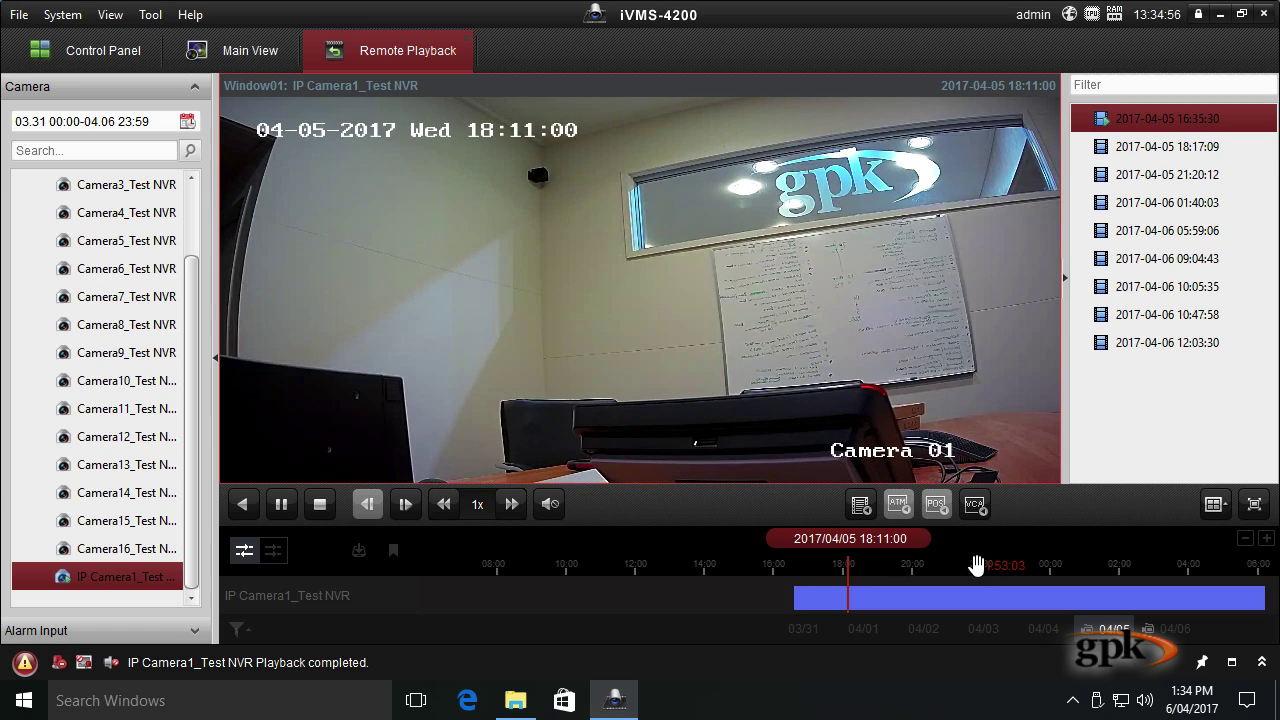
pyautogui.moveTo(966, 569)
pyautogui.mouseDown()
pyautogui.moveTo(945, 568)
pyautogui.moveTo(968, 570)
pyautogui.mouseUp()
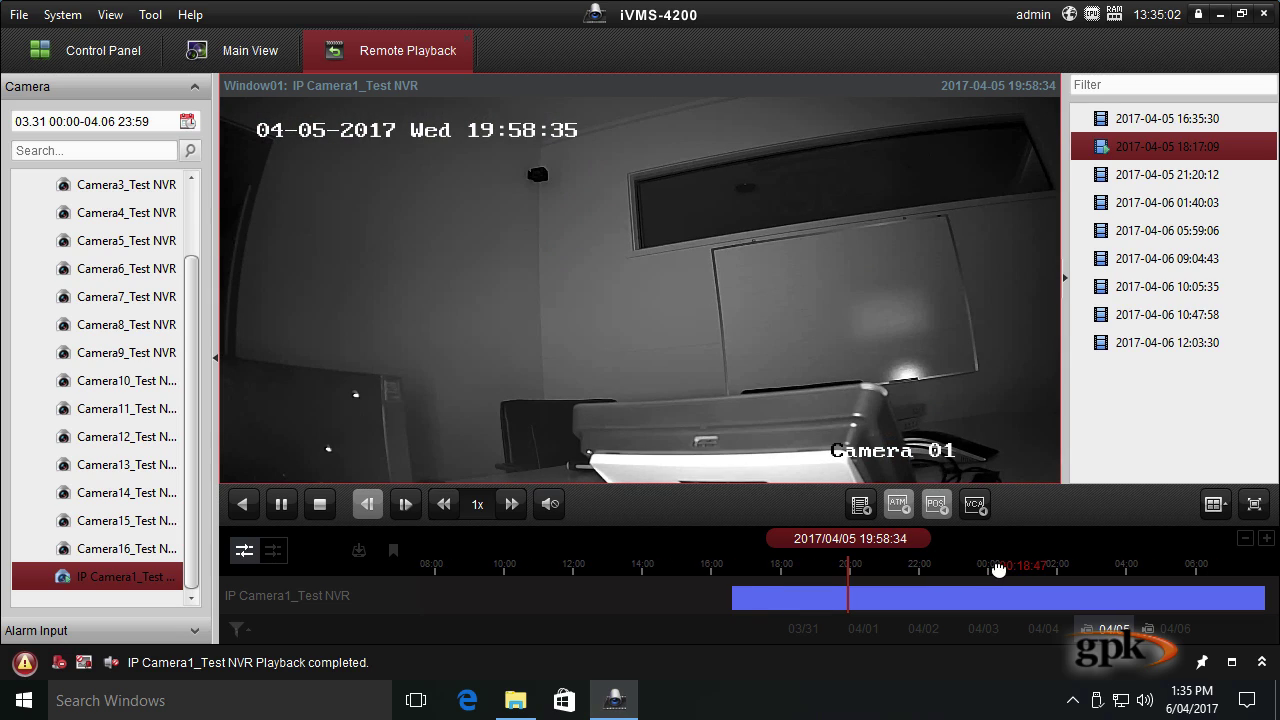
pyautogui.moveTo(998, 569); pyautogui.dragTo(903, 566)
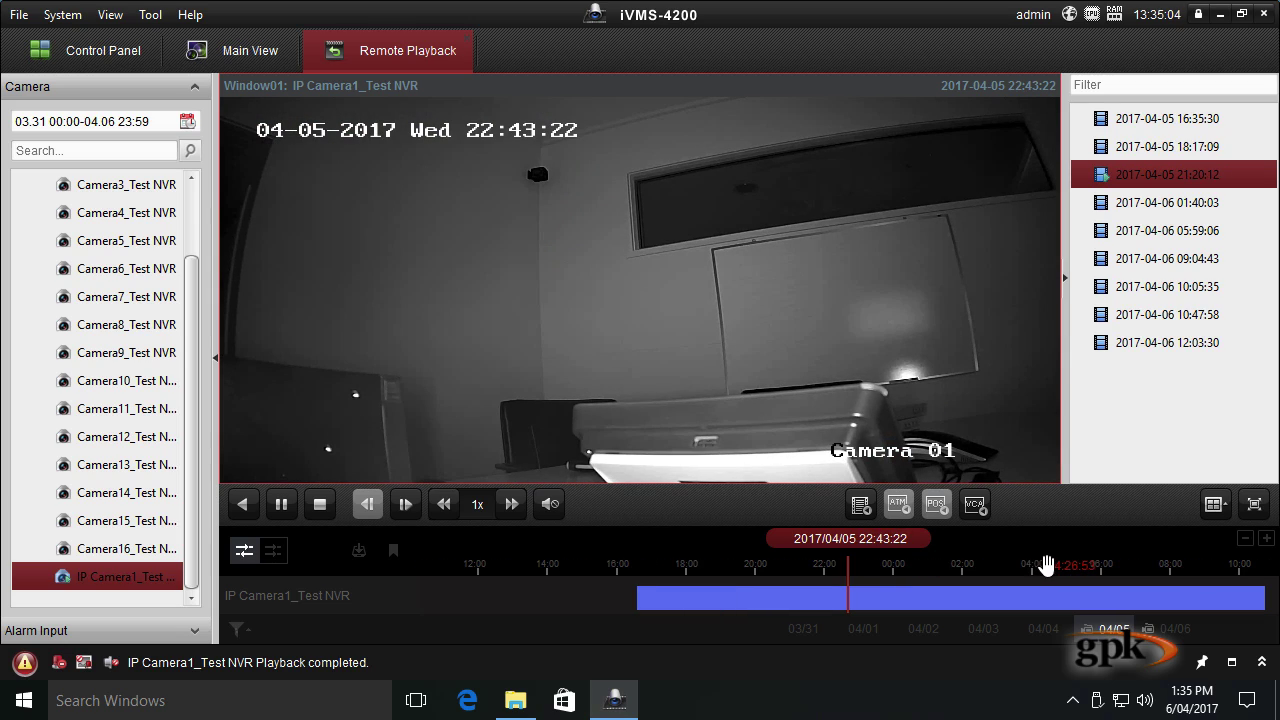
pyautogui.moveTo(1045, 566); pyautogui.dragTo(788, 566)
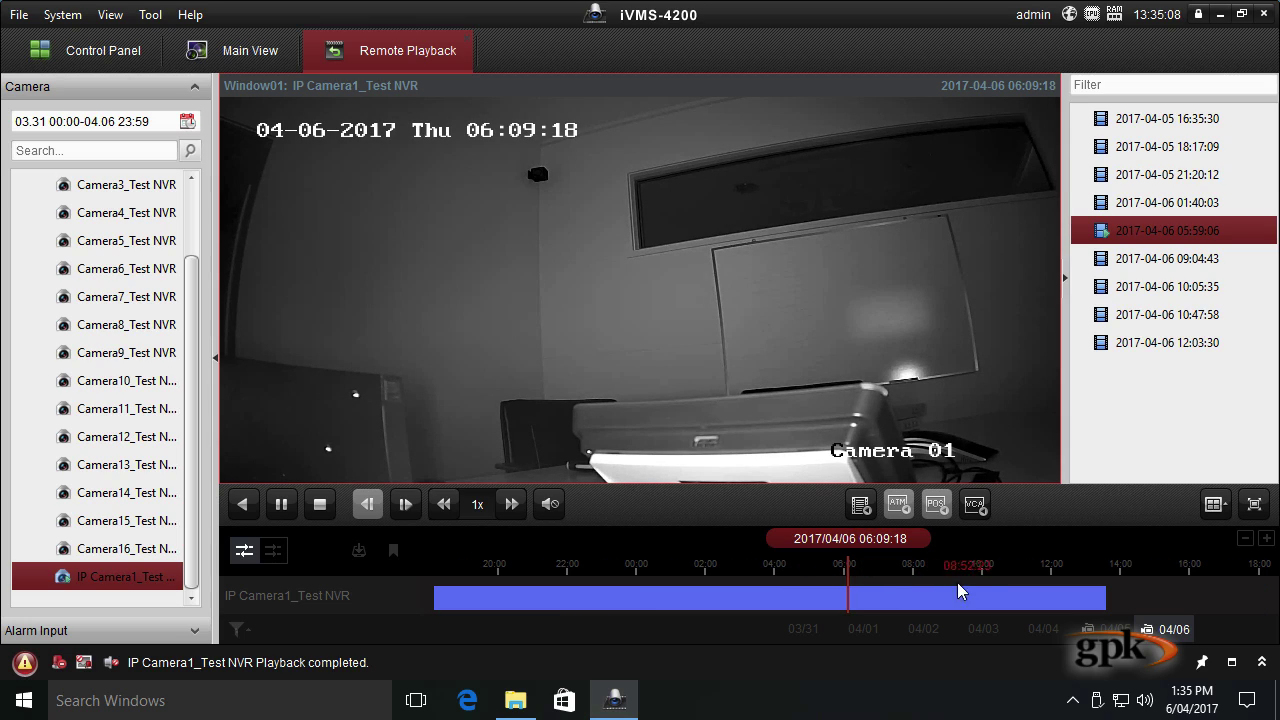
pyautogui.moveTo(986, 571)
pyautogui.mouseDown()
pyautogui.moveTo(938, 574)
pyautogui.moveTo(977, 560)
pyautogui.mouseUp()
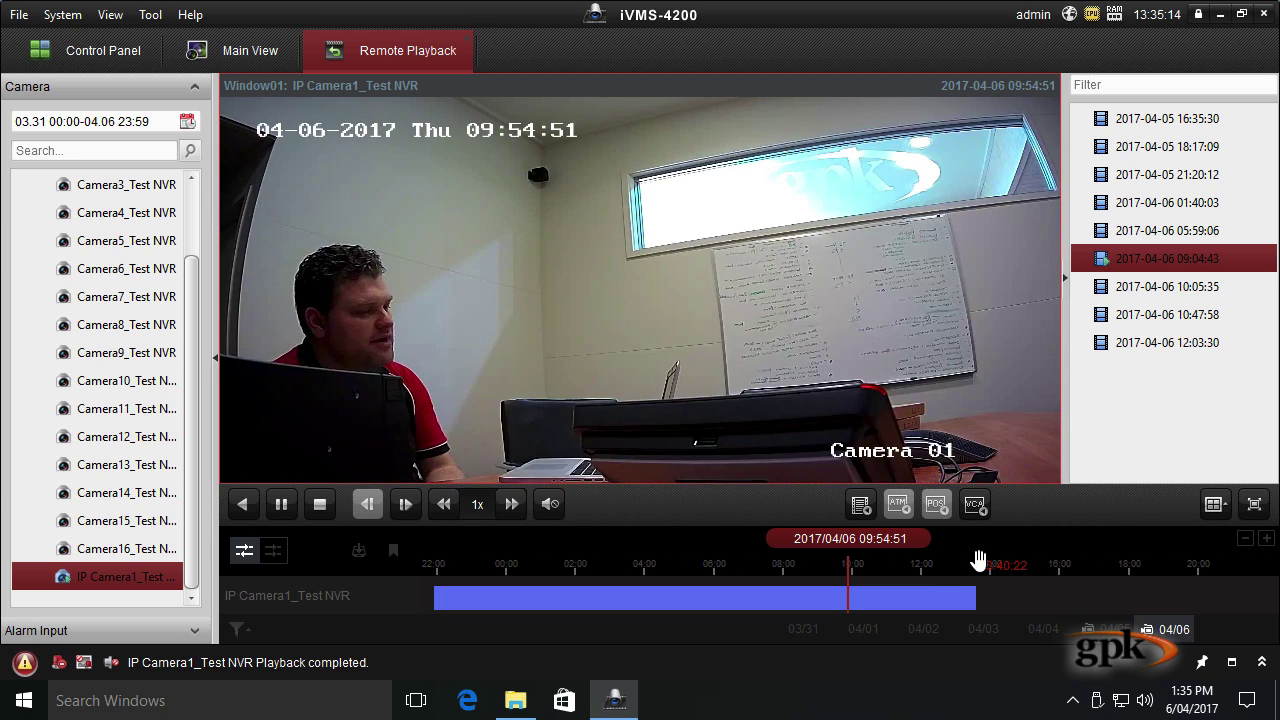
pyautogui.click(282, 505)
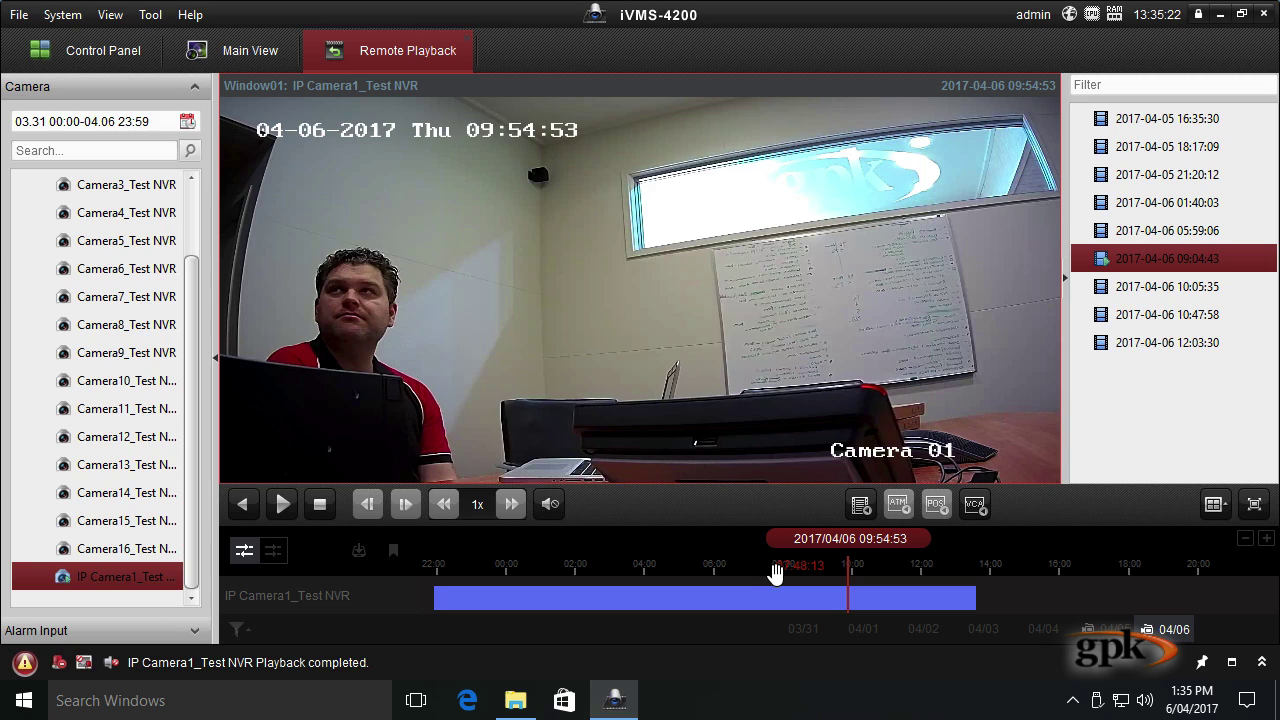
# Scrub the timeline back to about 17:03 on 2017/04/05
pyautogui.moveTo(540, 570); pyautogui.dragTo(1082, 566)
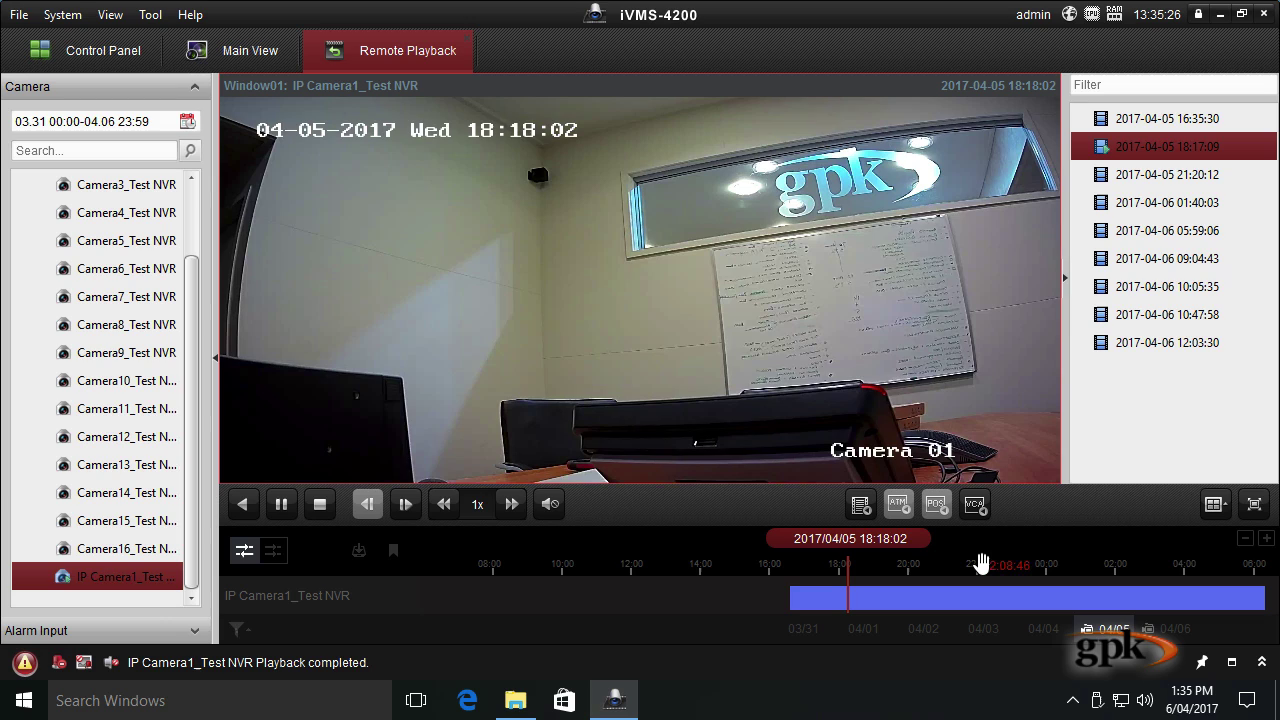
pyautogui.moveTo(980, 563); pyautogui.dragTo(1023, 563)
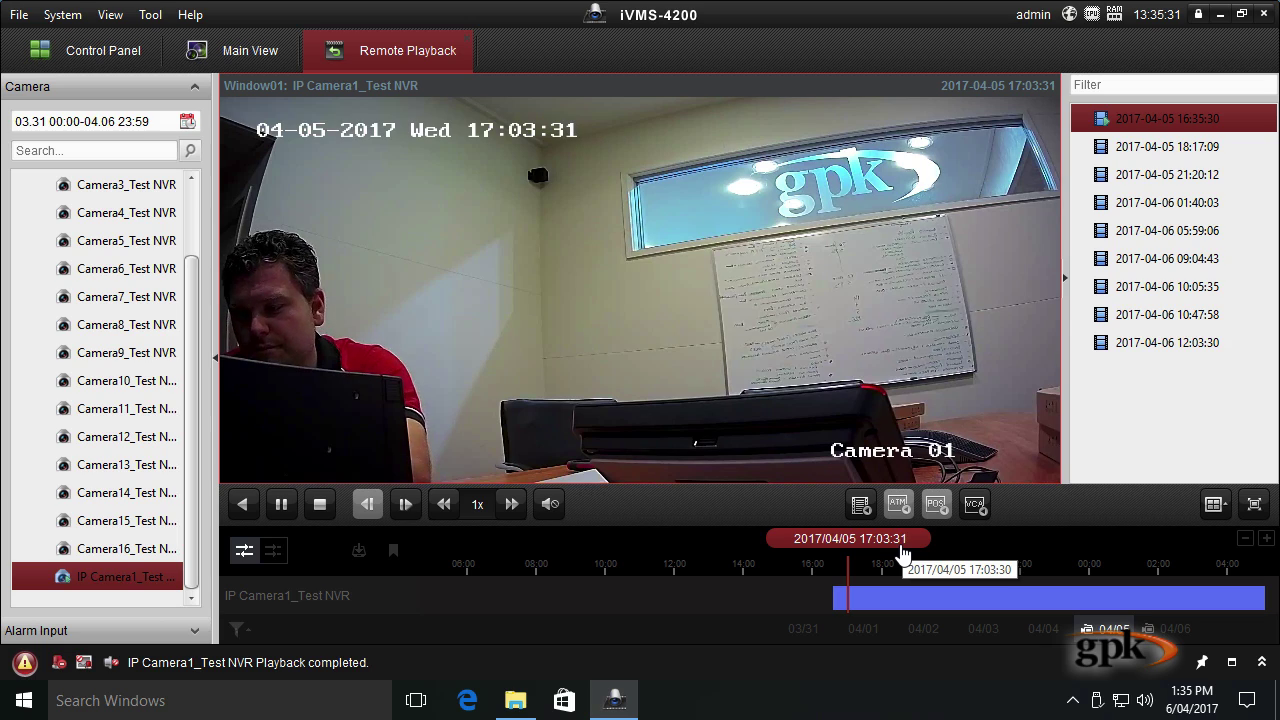
# Jump the playback to about 10:03 on 6 April 2017 by entering the date and time, and pause it after a few seconds
pyautogui.click(819, 546)
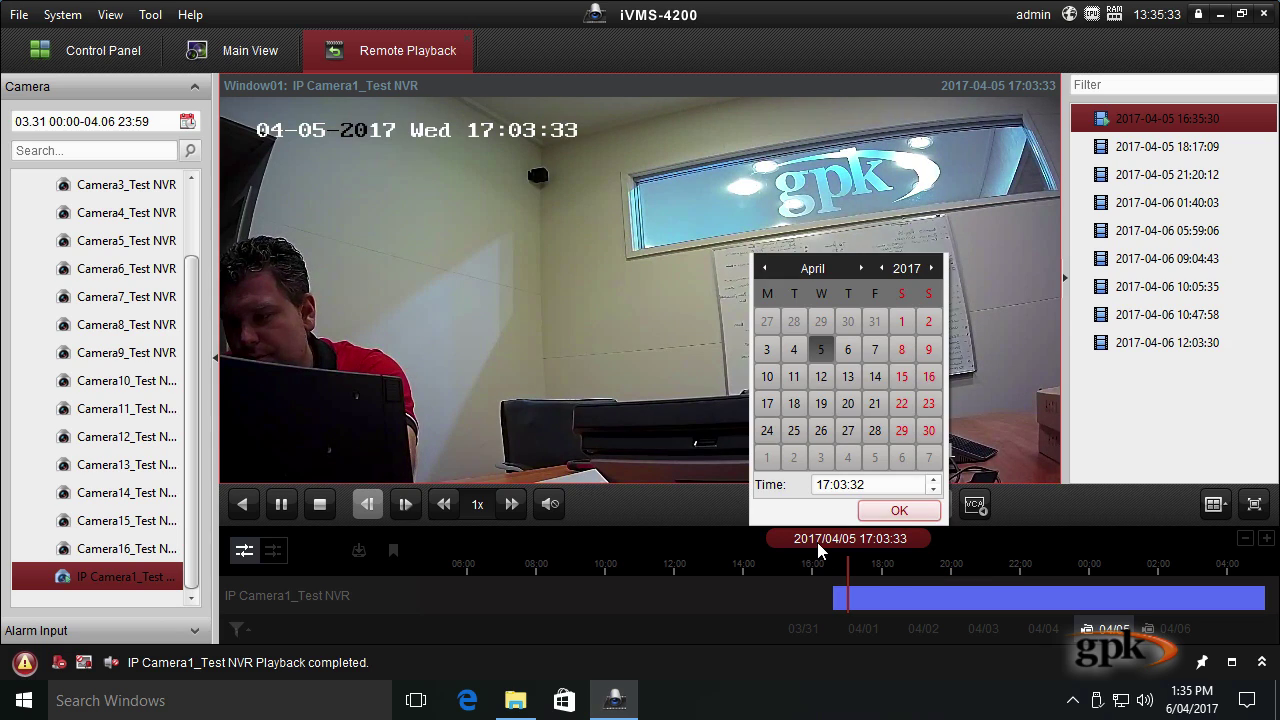
pyautogui.click(855, 354)
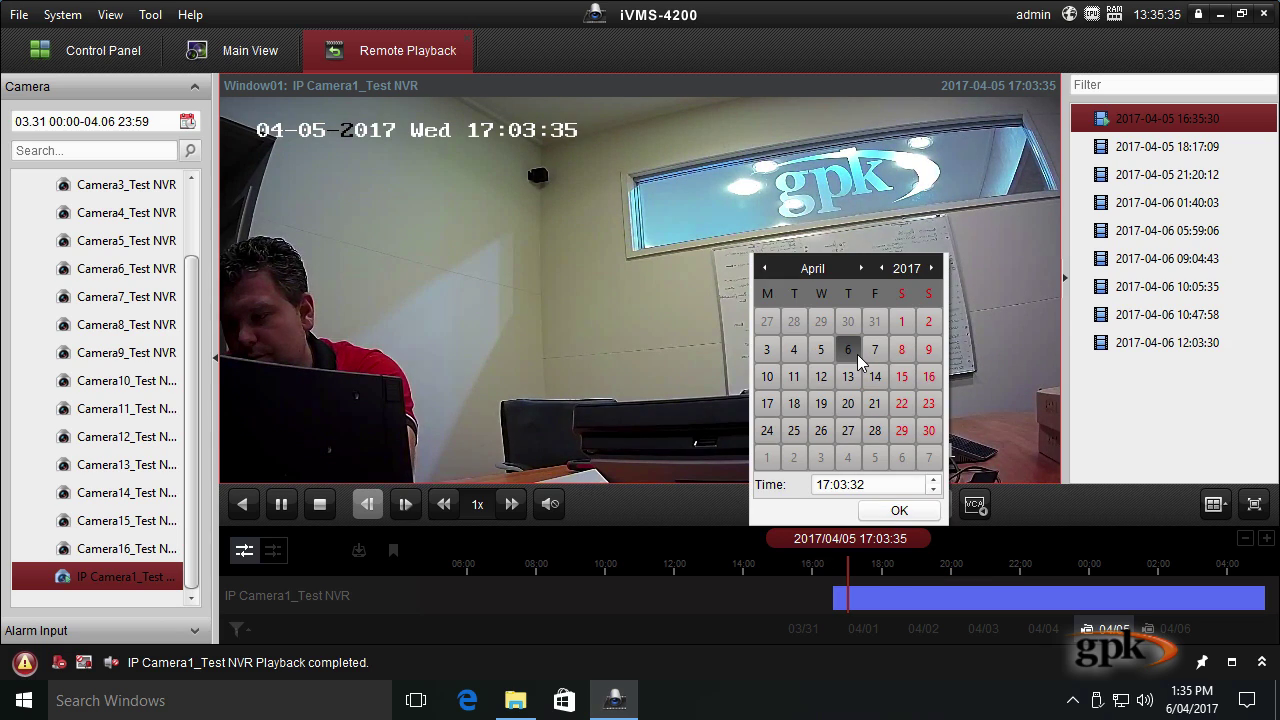
pyautogui.click(819, 484)
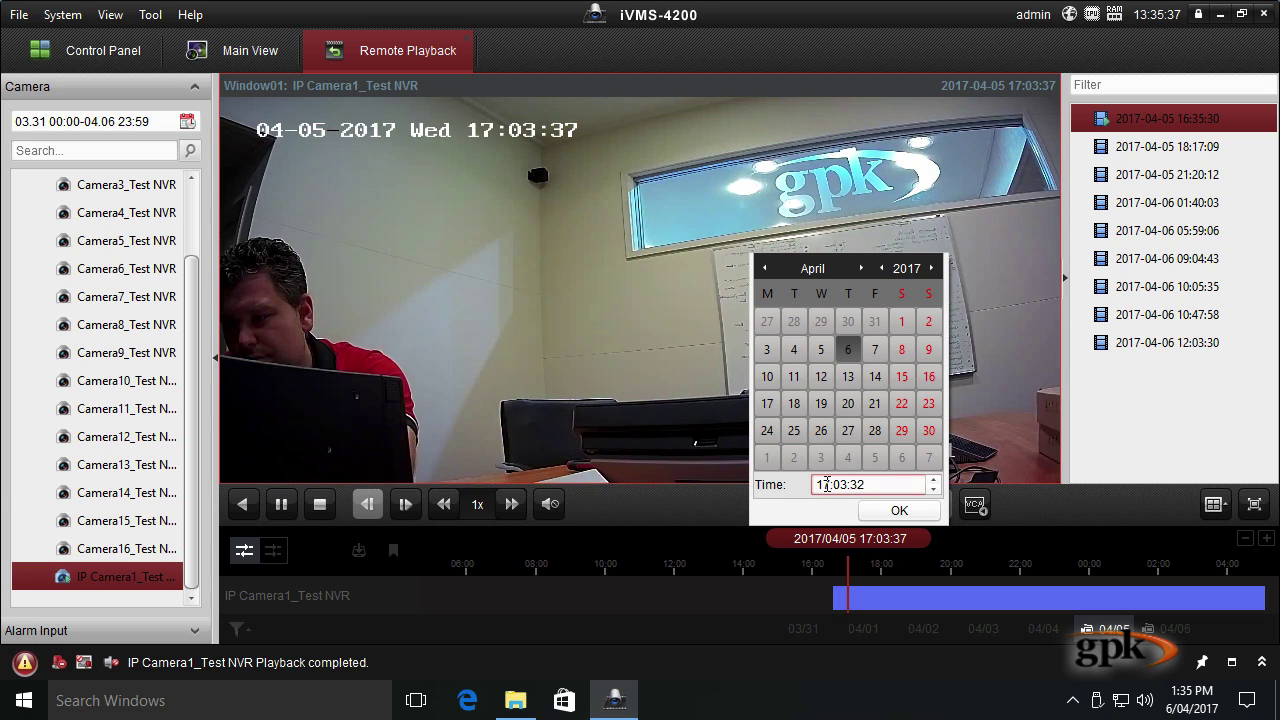
pyautogui.click(931, 491)
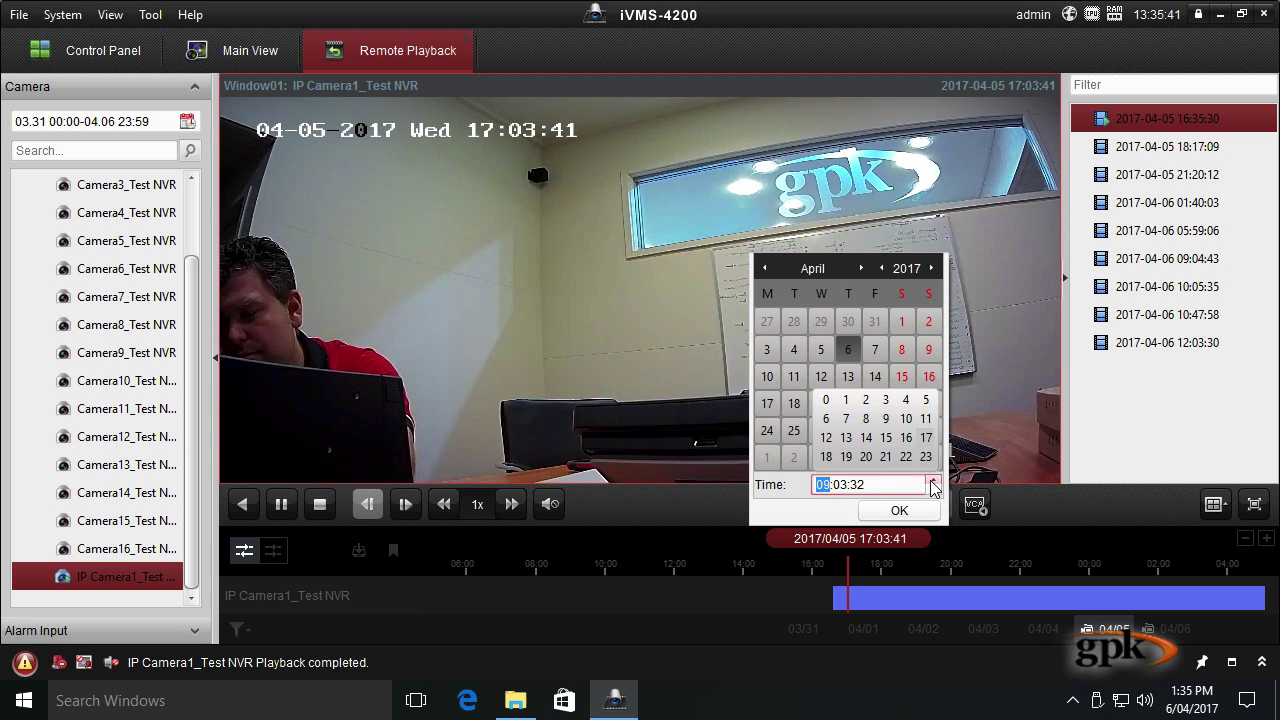
pyautogui.click(908, 510)
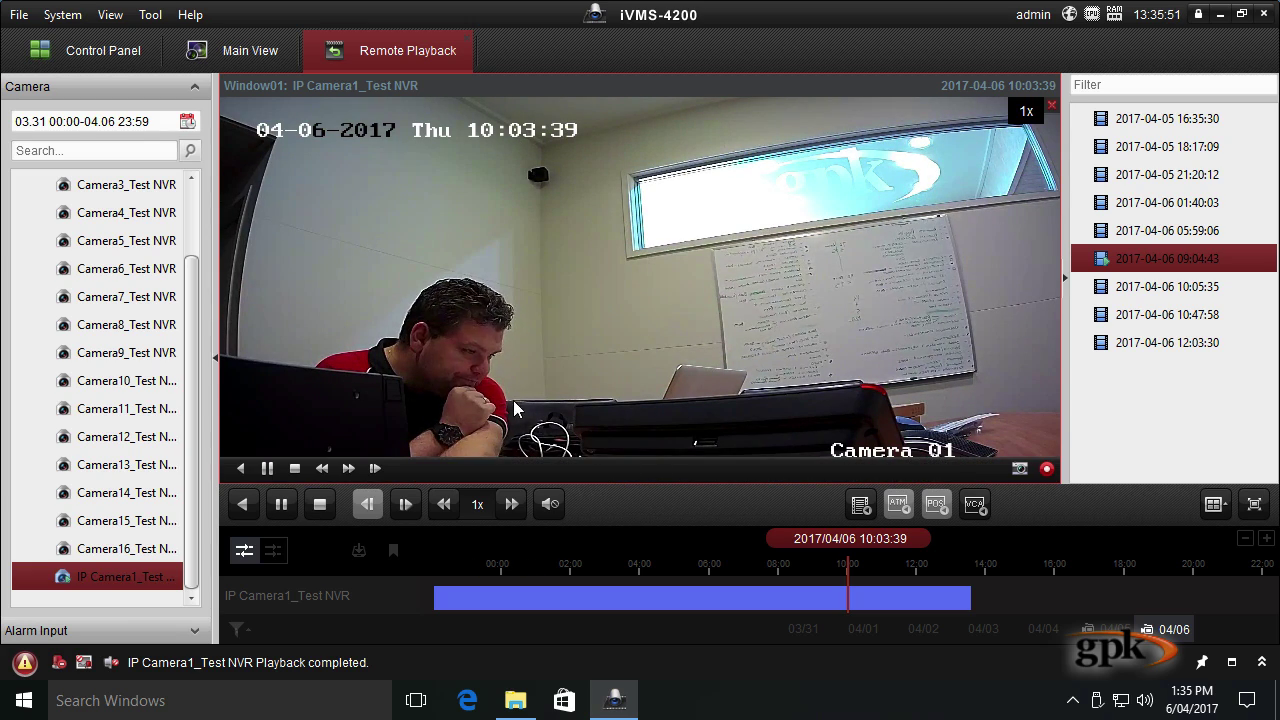
pyautogui.click(286, 507)
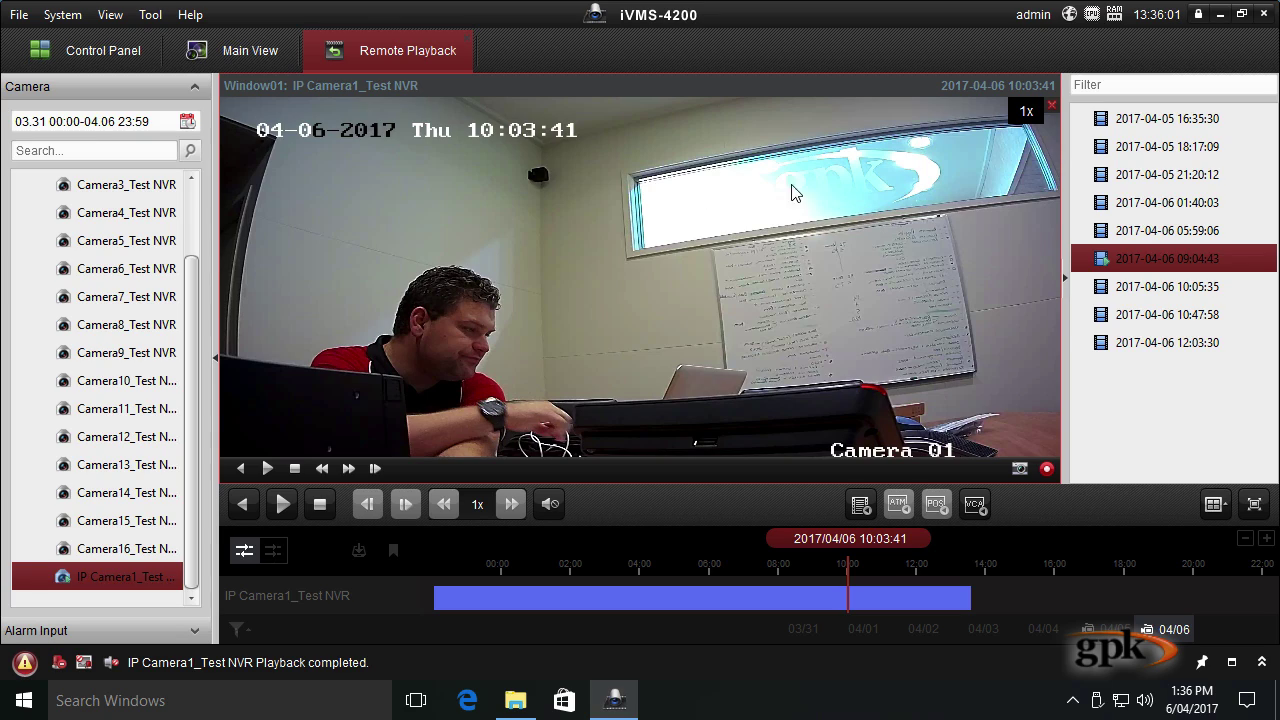
# Switch to the standard 4-window division and load Camera10, Camera6 and Camera3 of the Test NVR into the empty windows
pyautogui.click(1222, 502)
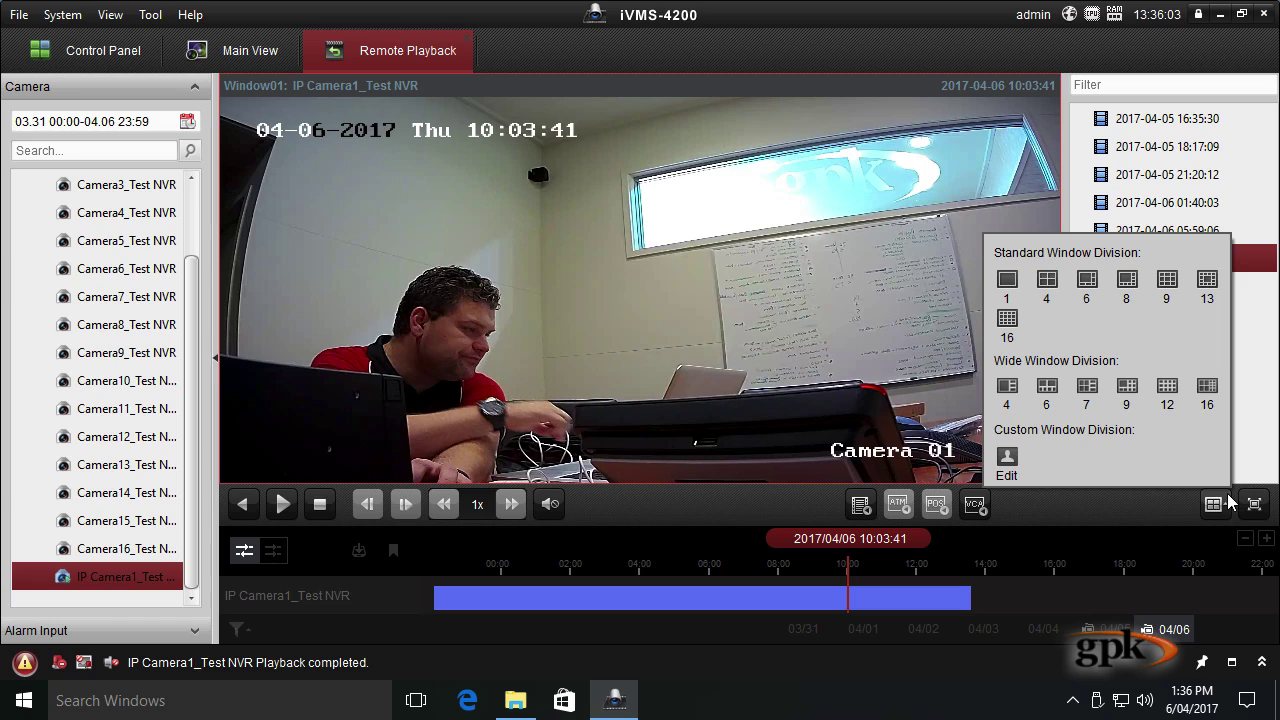
pyautogui.click(1047, 282)
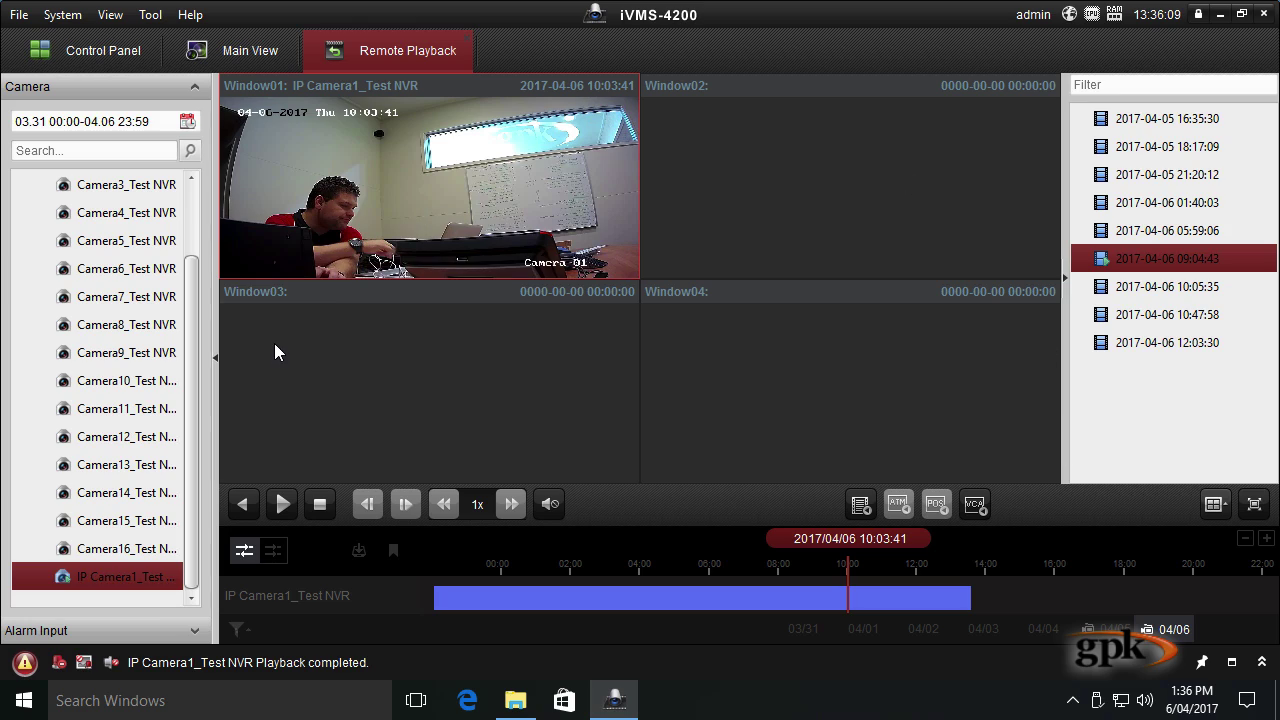
pyautogui.moveTo(131, 380); pyautogui.dragTo(443, 354)
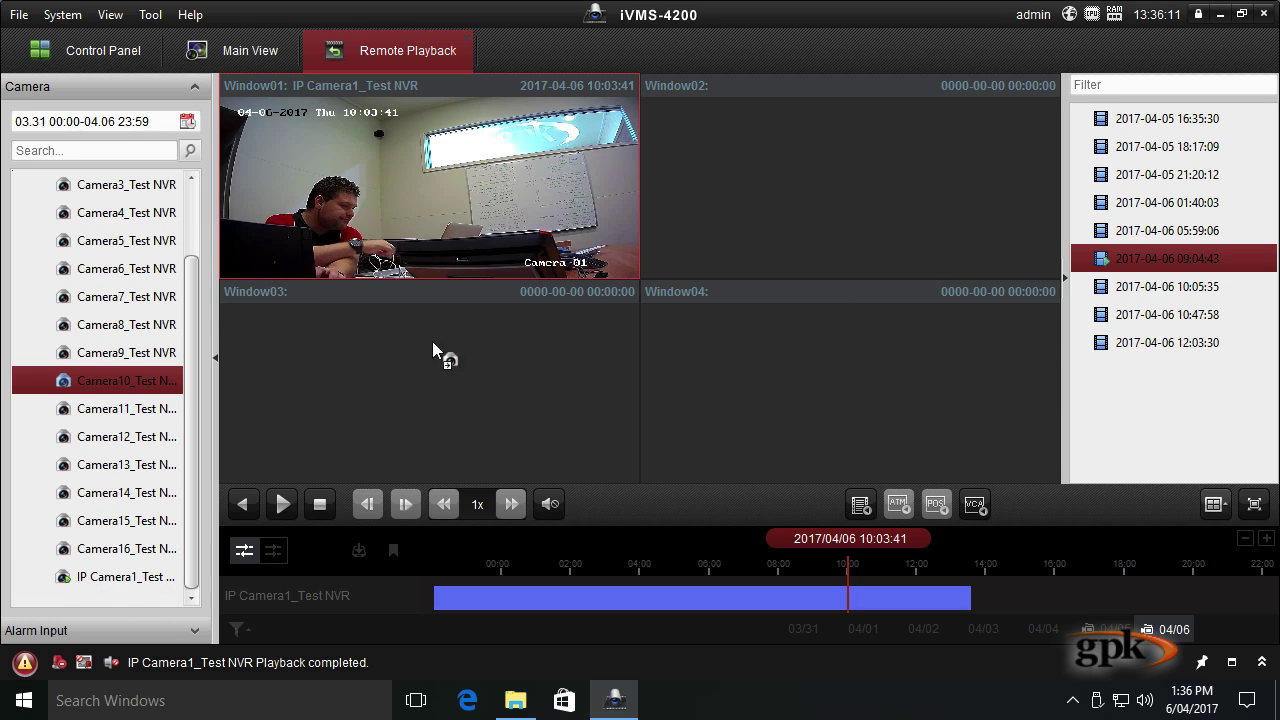
pyautogui.moveTo(140, 269); pyautogui.dragTo(566, 384)
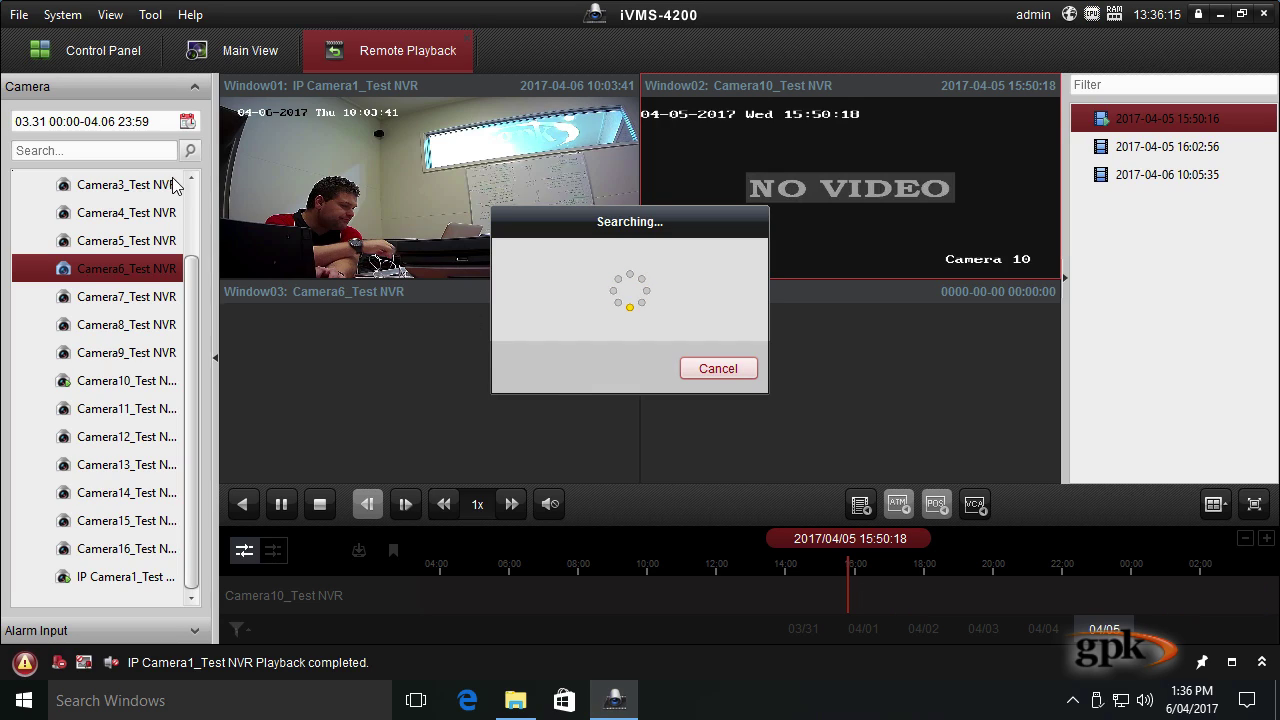
pyautogui.moveTo(170, 185); pyautogui.dragTo(920, 380)
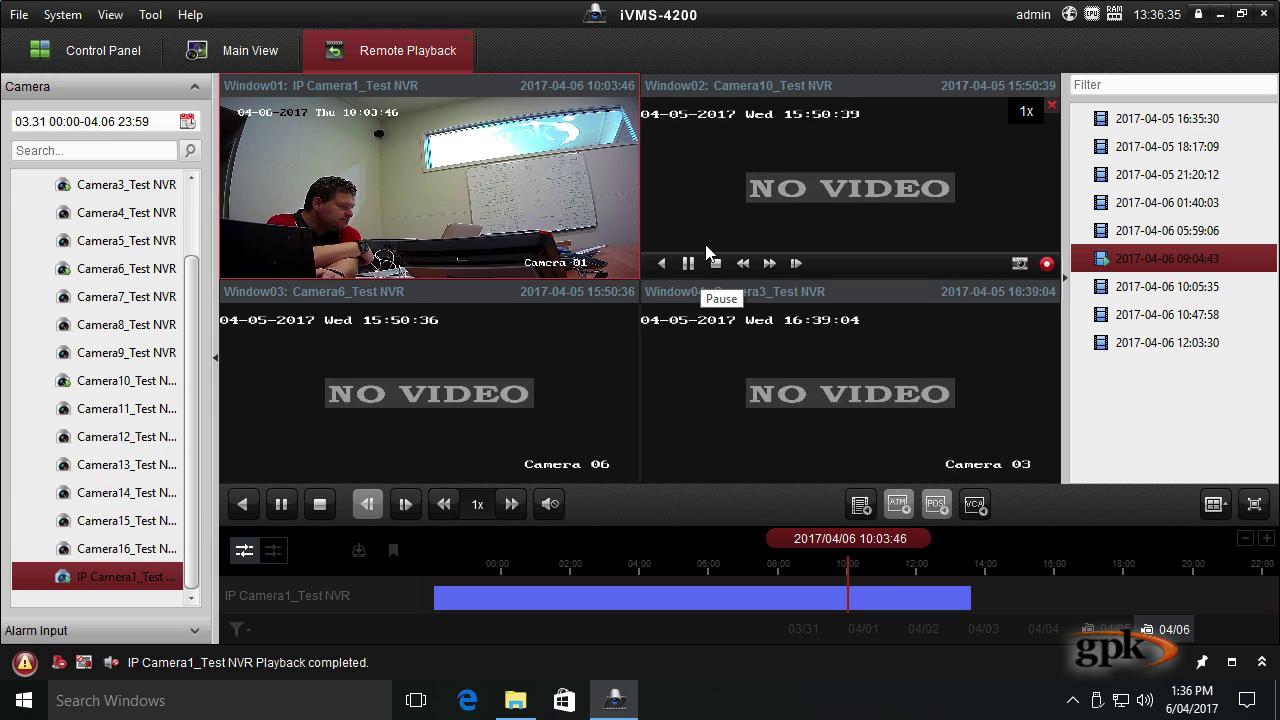
# Switch between the Camera10 and IP Camera1 windows to view their timelines, and pause only the Camera10 playback
pyautogui.click(765, 215)
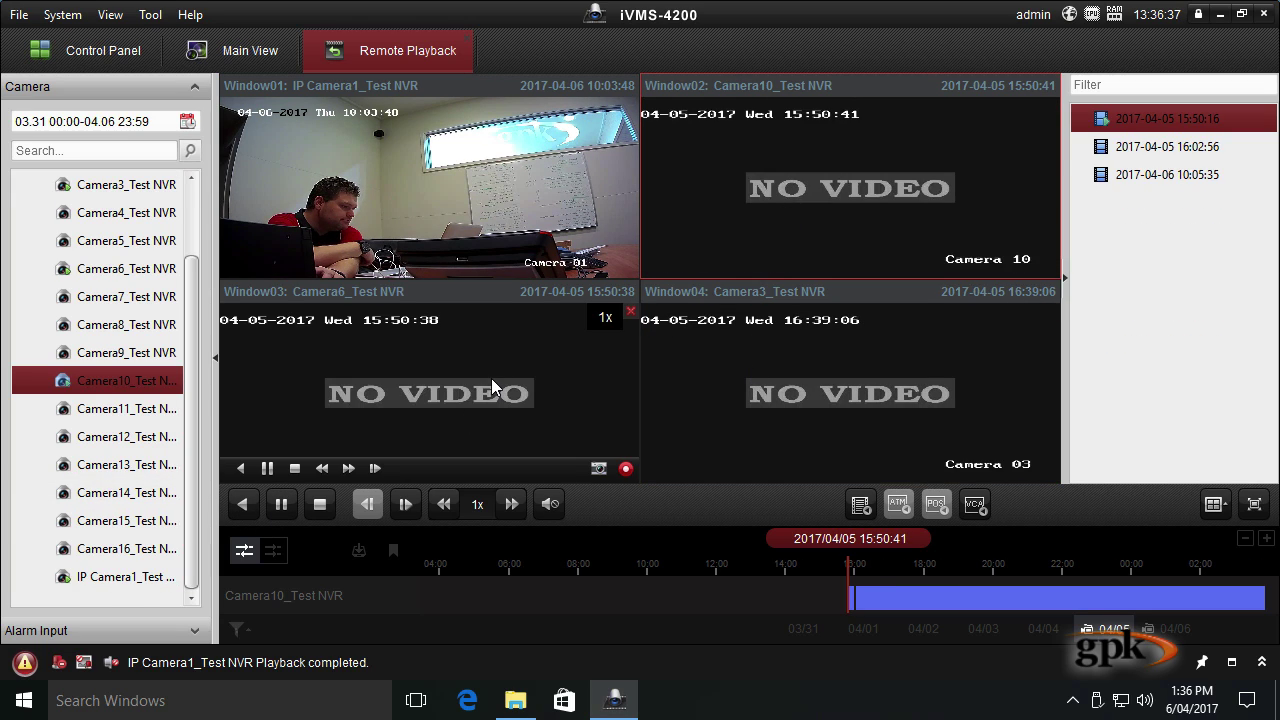
pyautogui.click(500, 237)
pyautogui.click(818, 232)
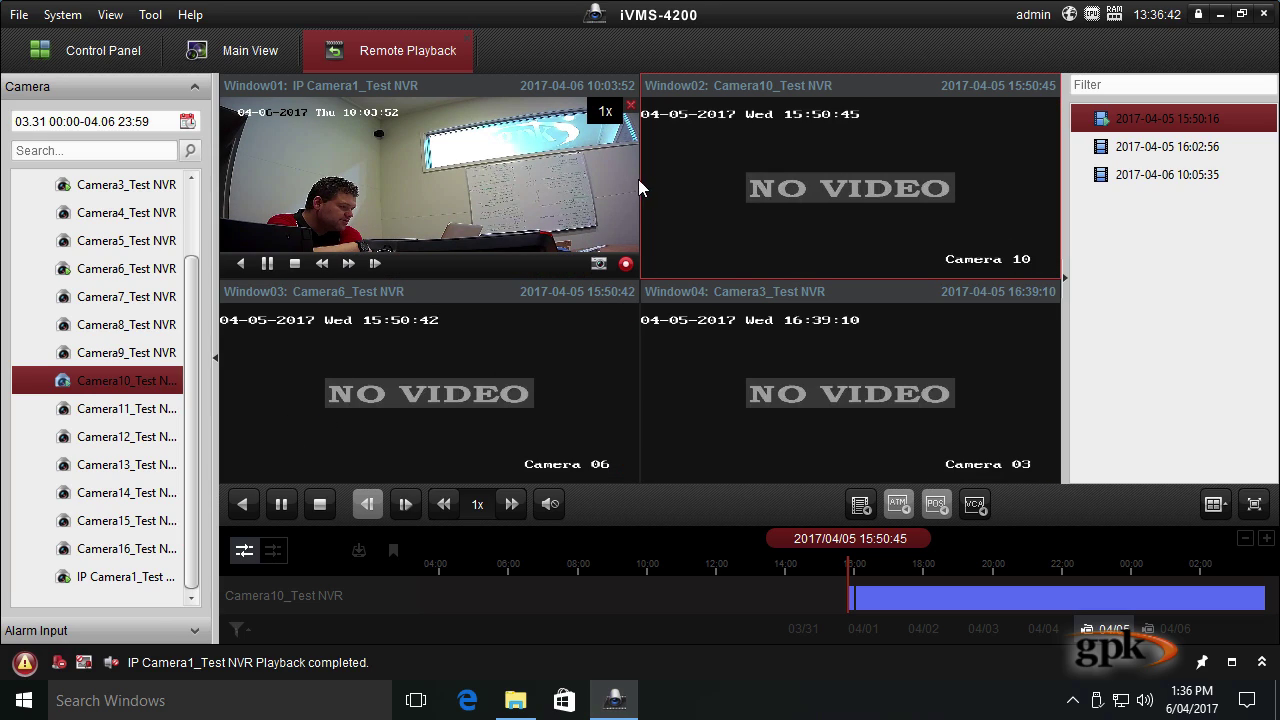
pyautogui.click(294, 504)
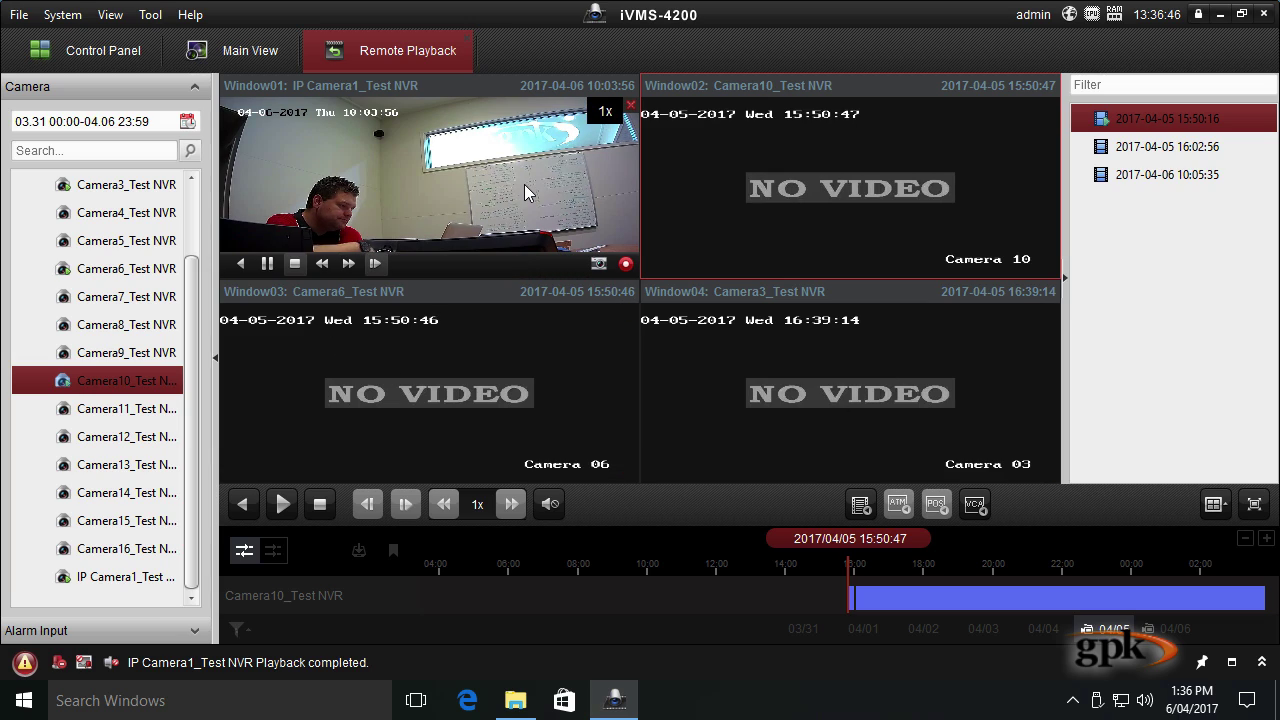
# Enlarge the IP Camera1 window to fill the whole playback area and pause its recording
pyautogui.doubleClick(486, 164)
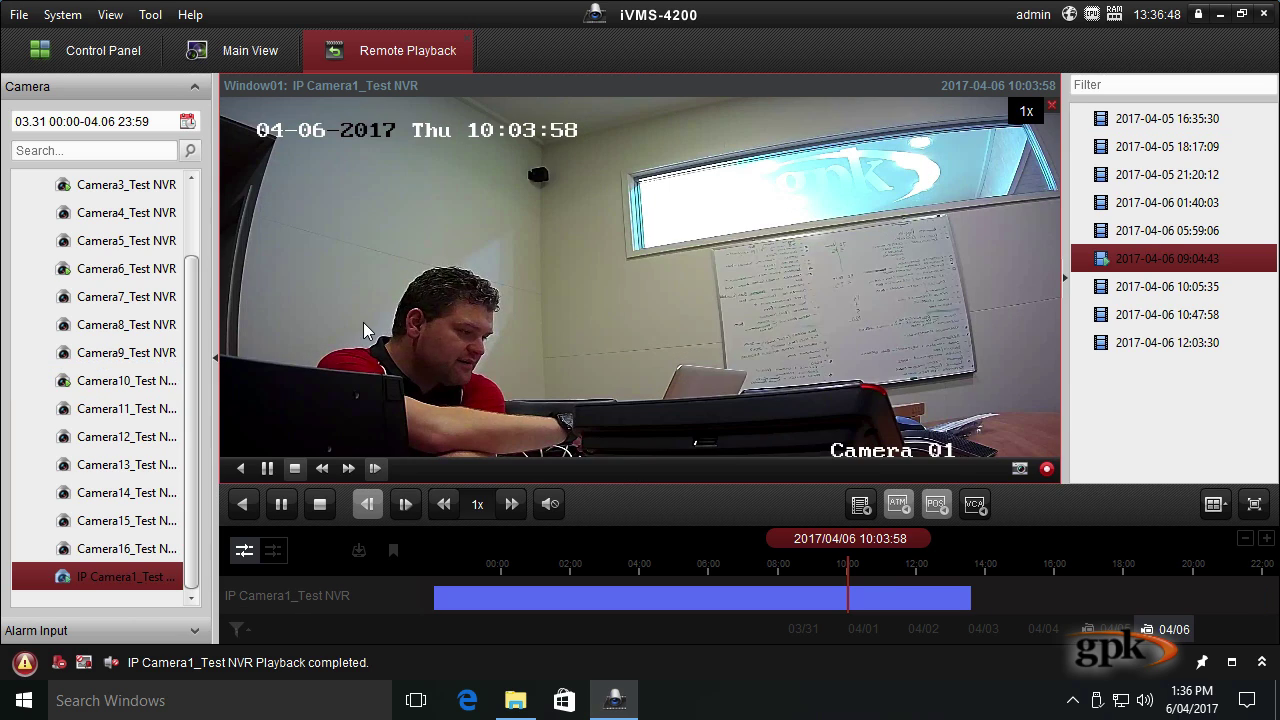
pyautogui.click(282, 504)
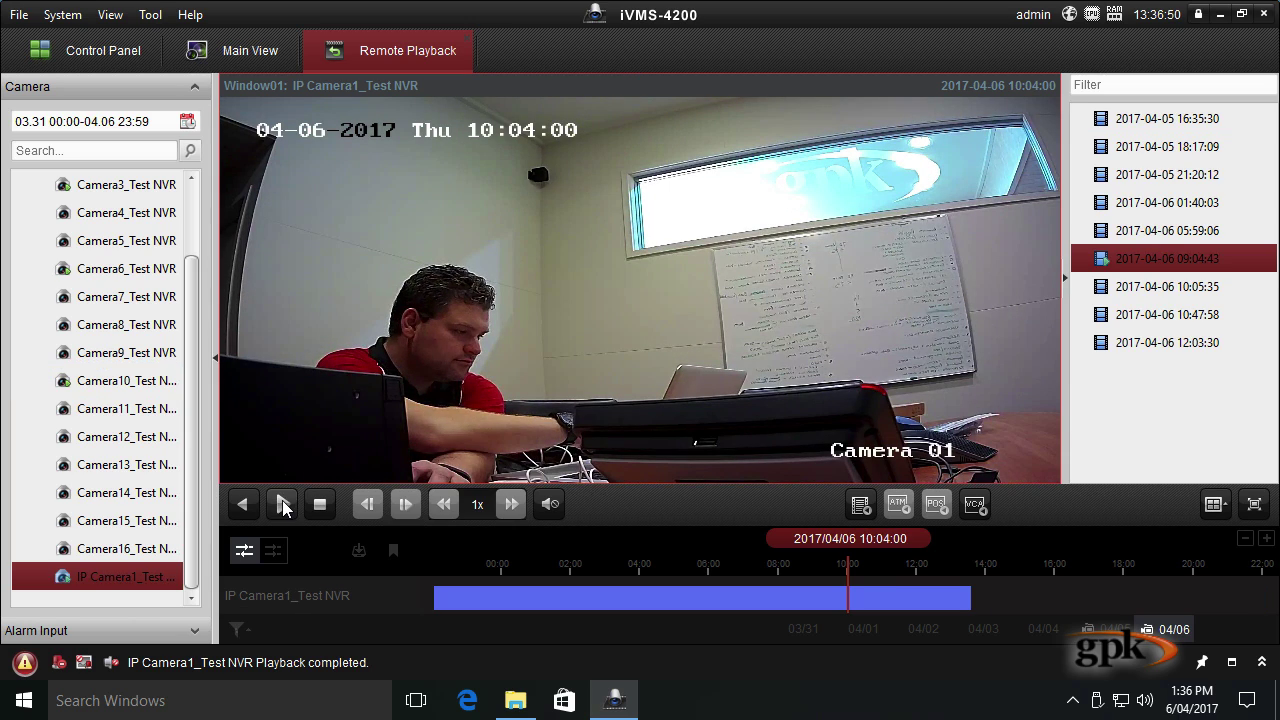